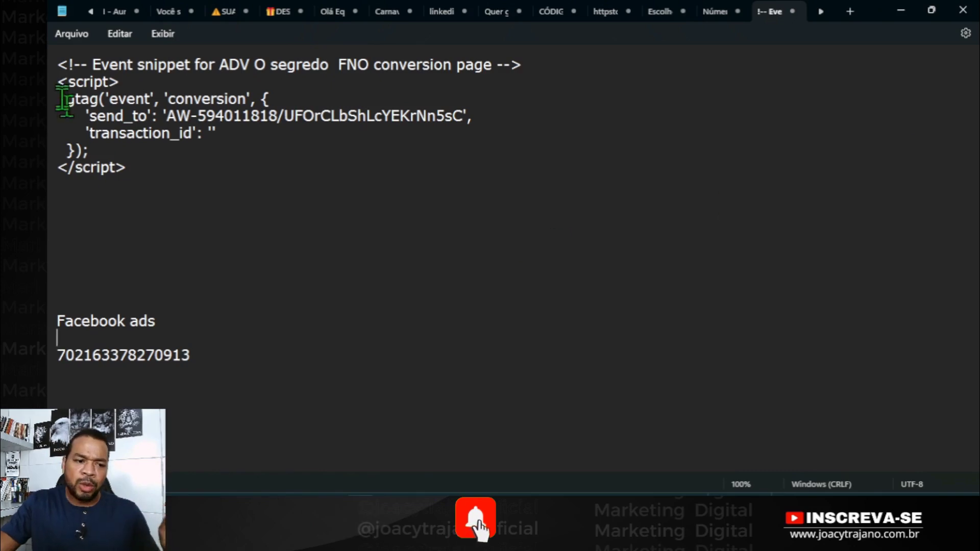
Step: Switch to Google Ads and open the ADV O segredo FNO purchase action in the conversion goals
click(903, 10)
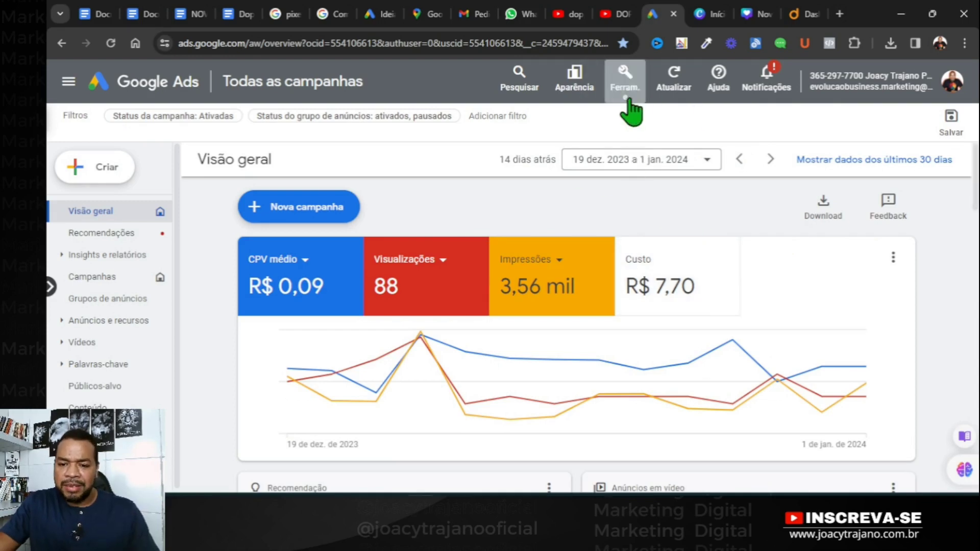
click(630, 92)
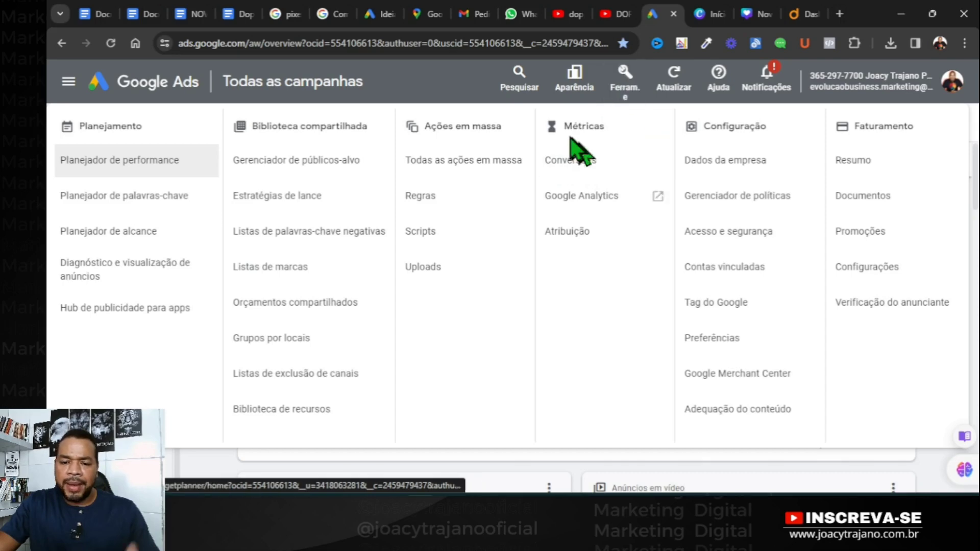
click(581, 159)
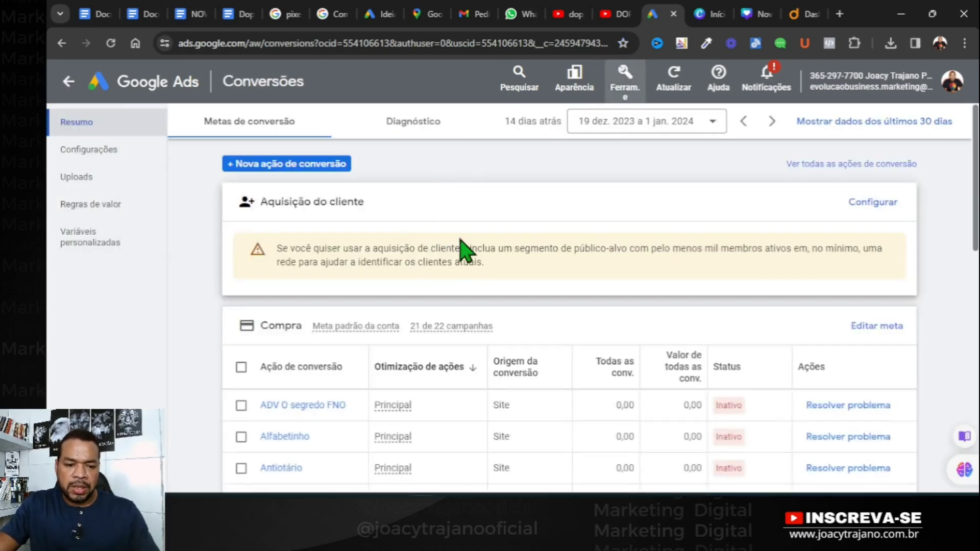
scroll(633, 273, down, 3)
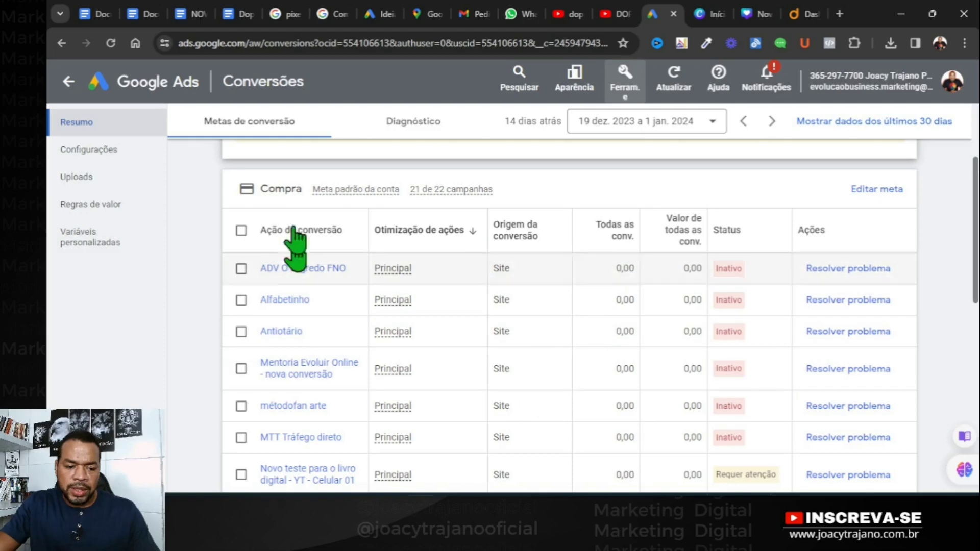
click(305, 271)
Step: Show the self-install tag instructions for ADV O segredo FNO and select its whole event snippet
scroll(511, 301, down, 5)
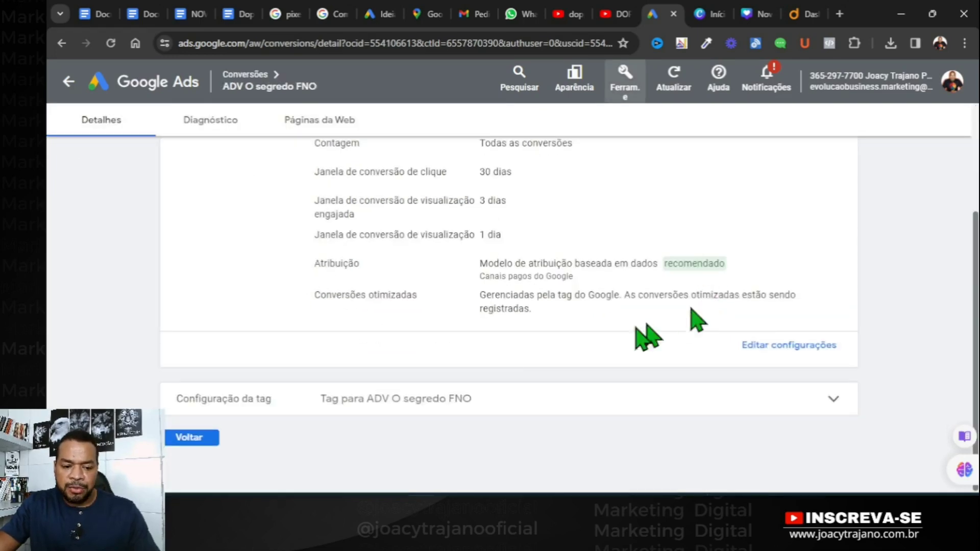
click(833, 412)
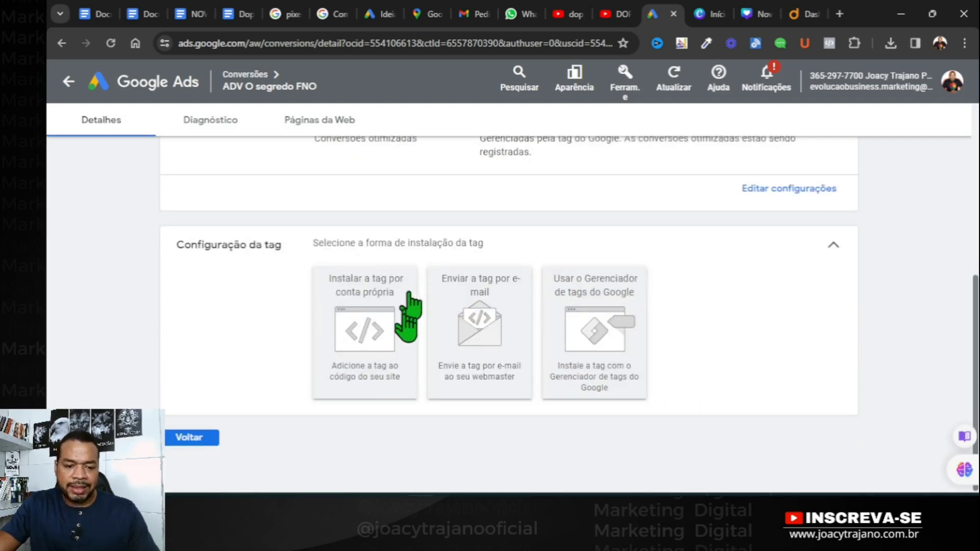
click(371, 330)
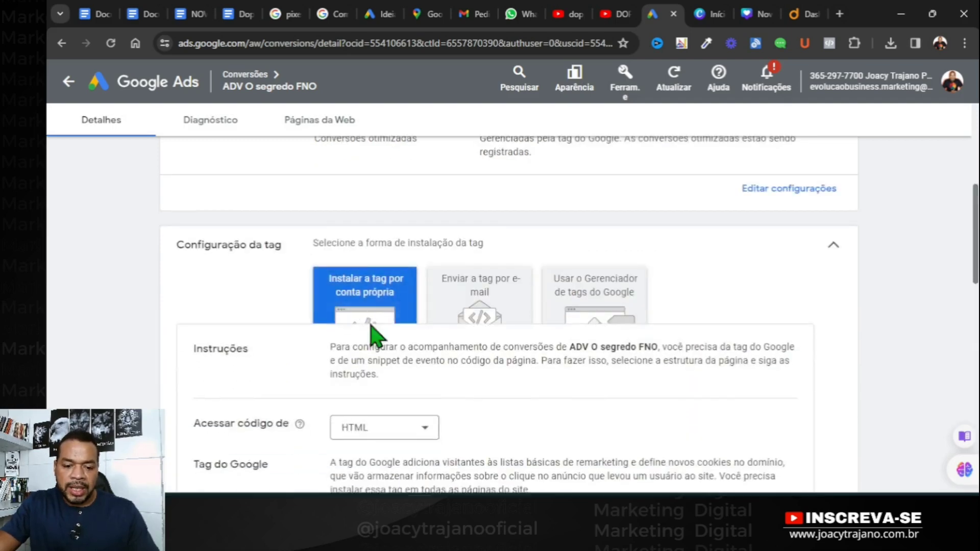
scroll(371, 334, down, 15)
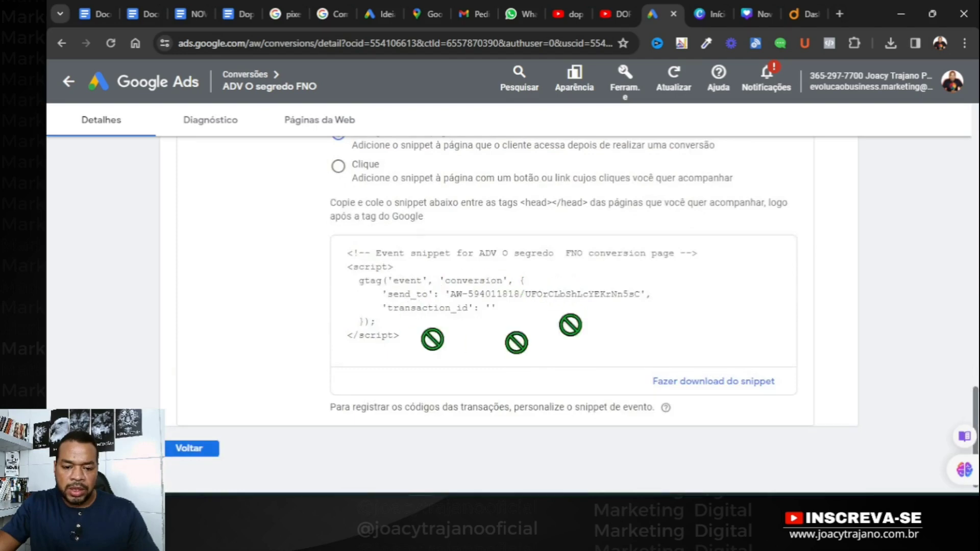
click(485, 292)
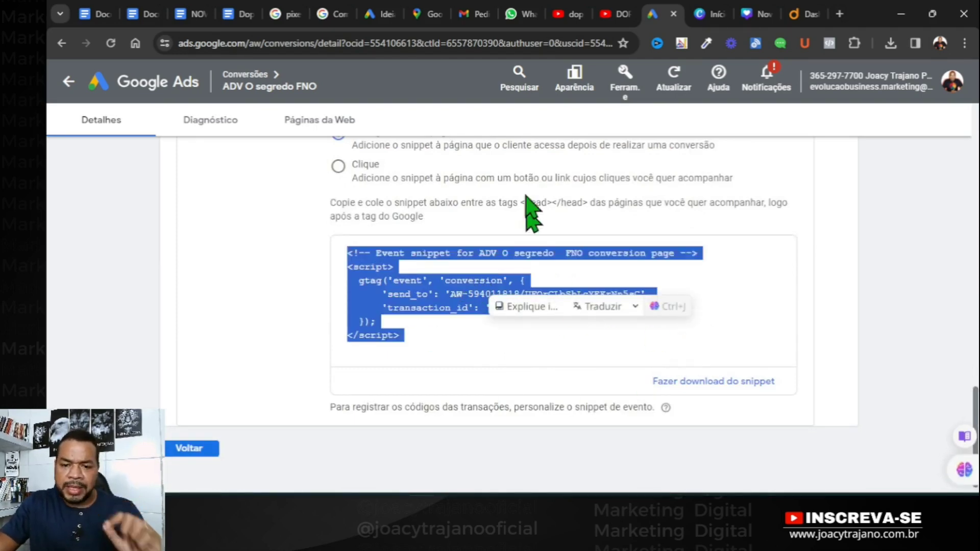
Step: Change the Google Ads appearance to the new design
click(576, 79)
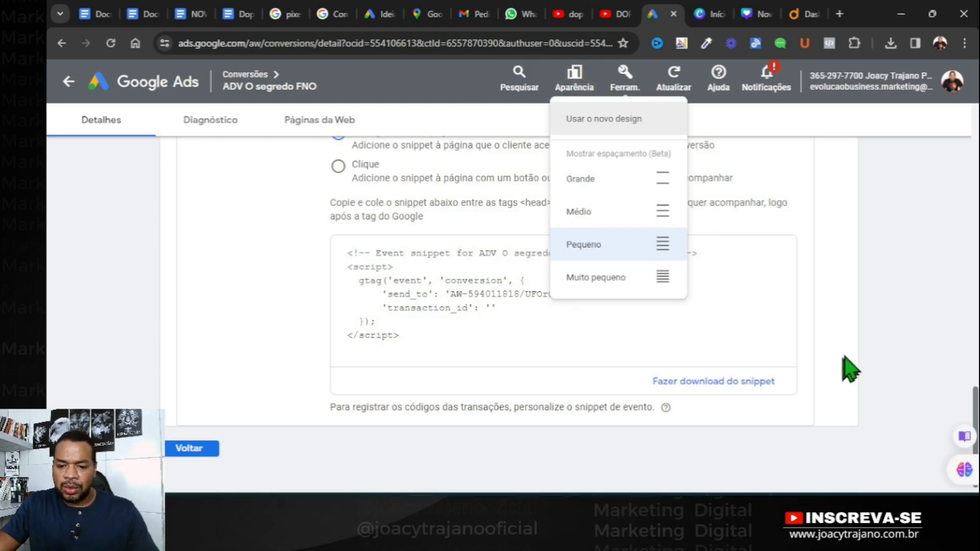
click(852, 309)
scroll(755, 291, up, 15)
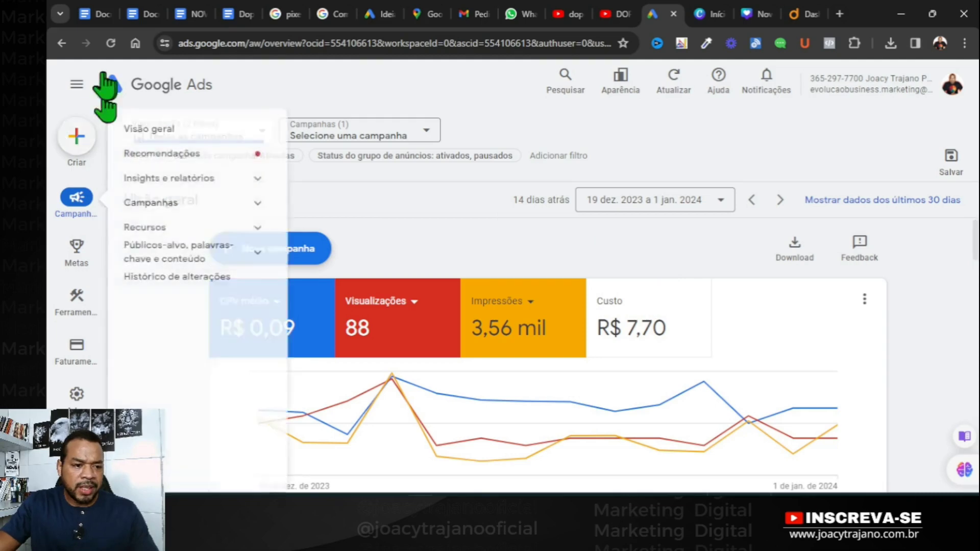
Step: In the new design, open the conversion goals summary and display the details of ADV O segredo FNO
click(76, 84)
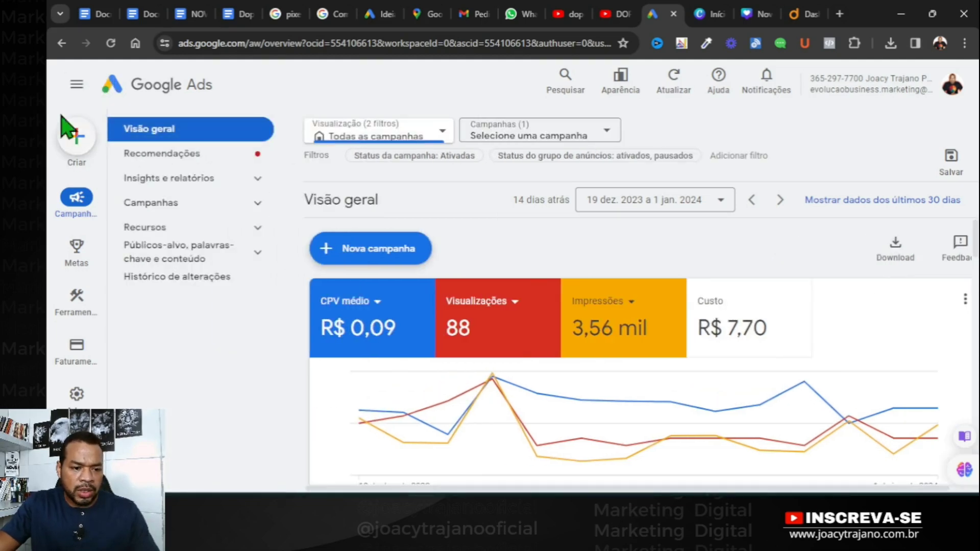
mouse_move(67, 260)
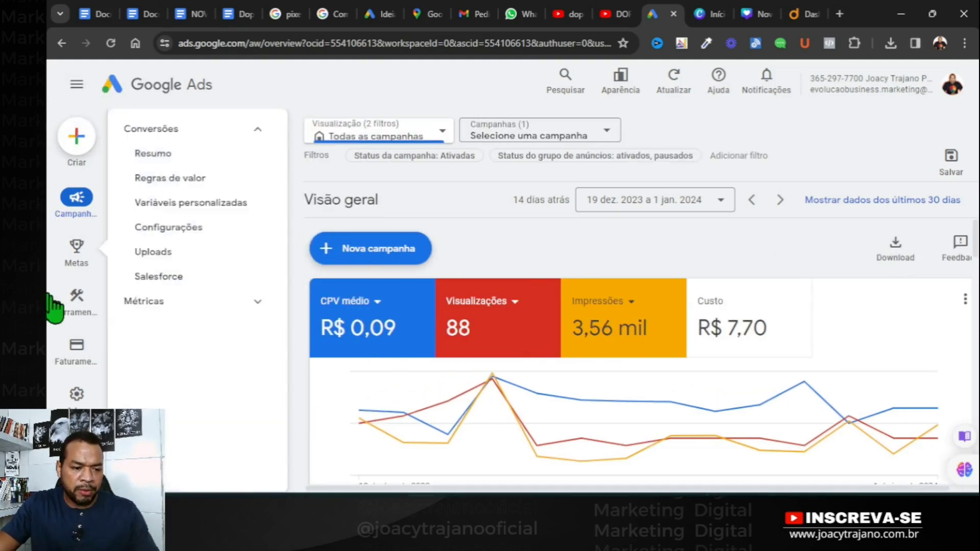
click(78, 249)
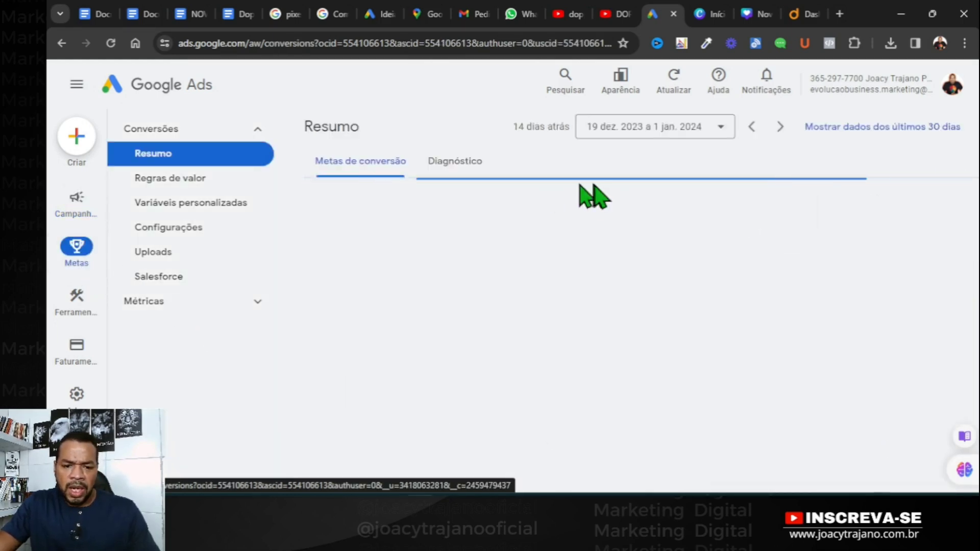
scroll(654, 332, down, 3)
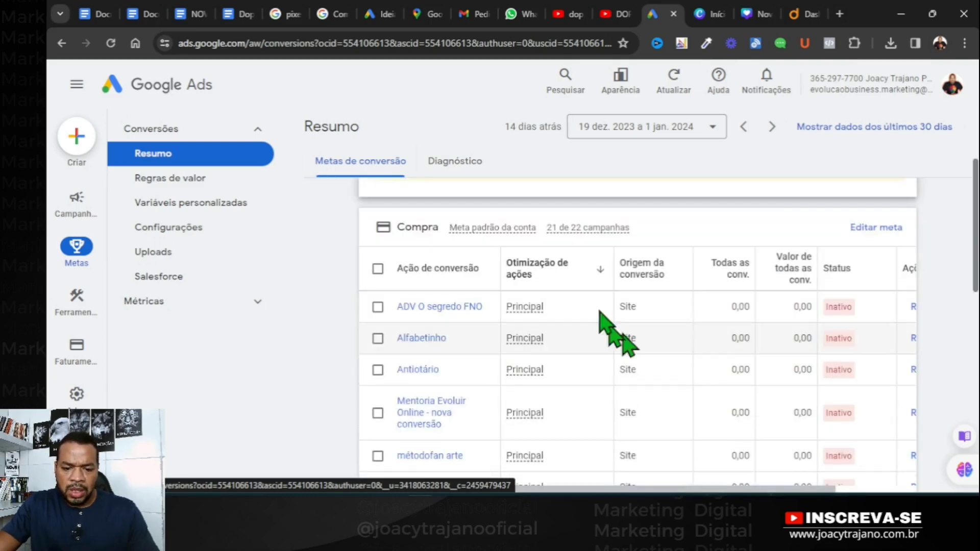
click(445, 306)
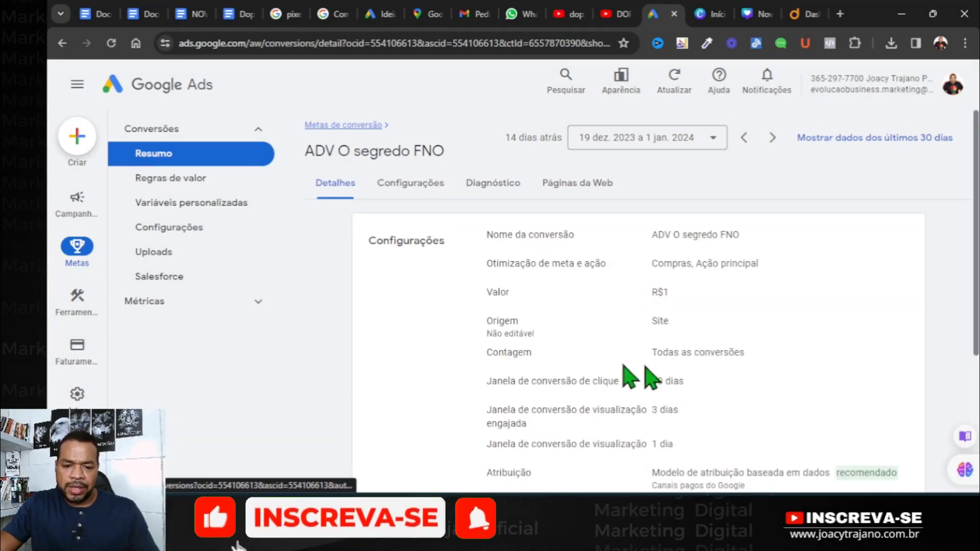
Step: Expand the tag configuration, choose to install the tag yourself, and select the full event snippet code
scroll(664, 306, down, 4)
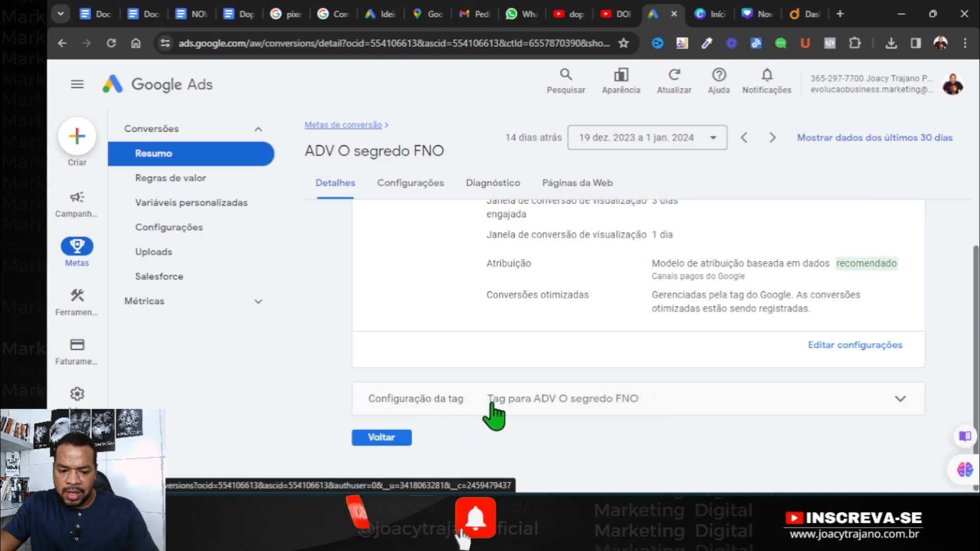
click(898, 403)
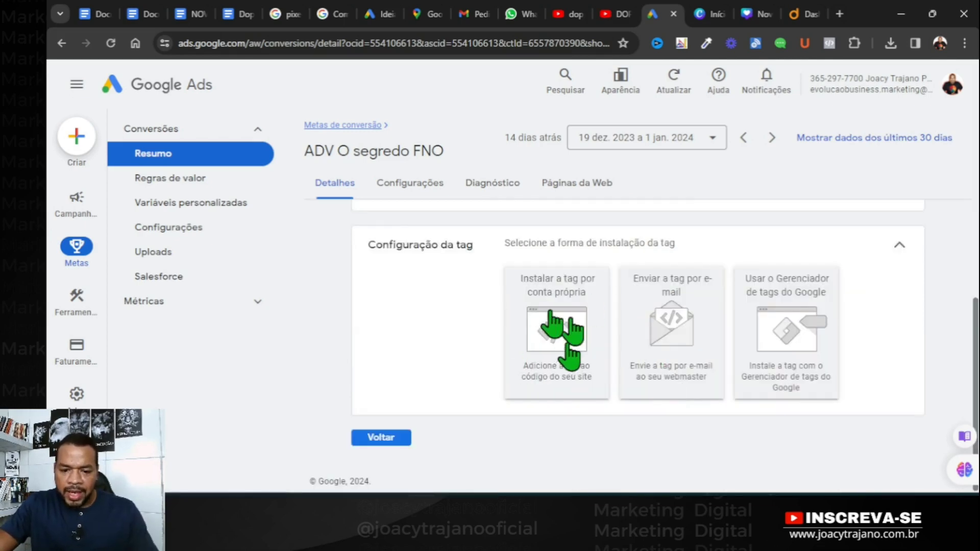
click(553, 341)
scroll(660, 332, down, 10)
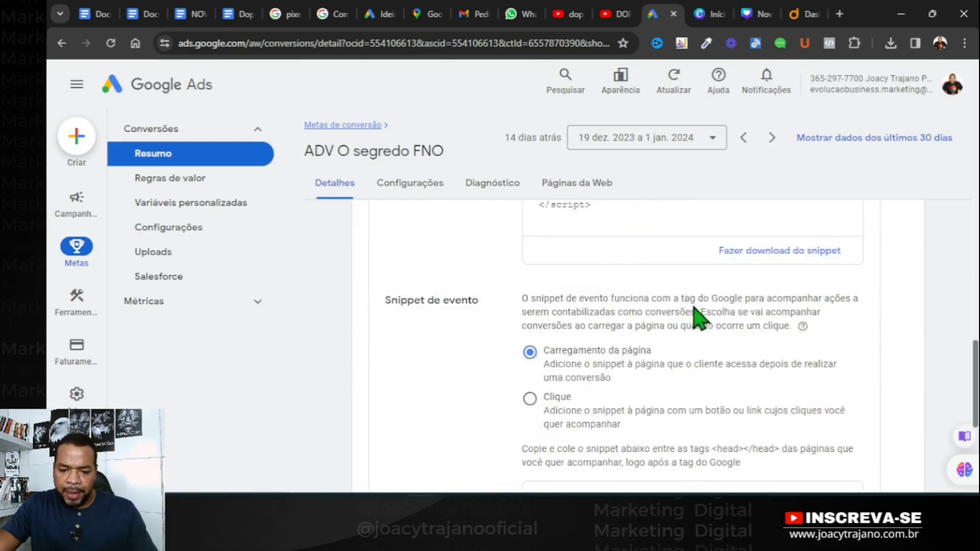
click(637, 289)
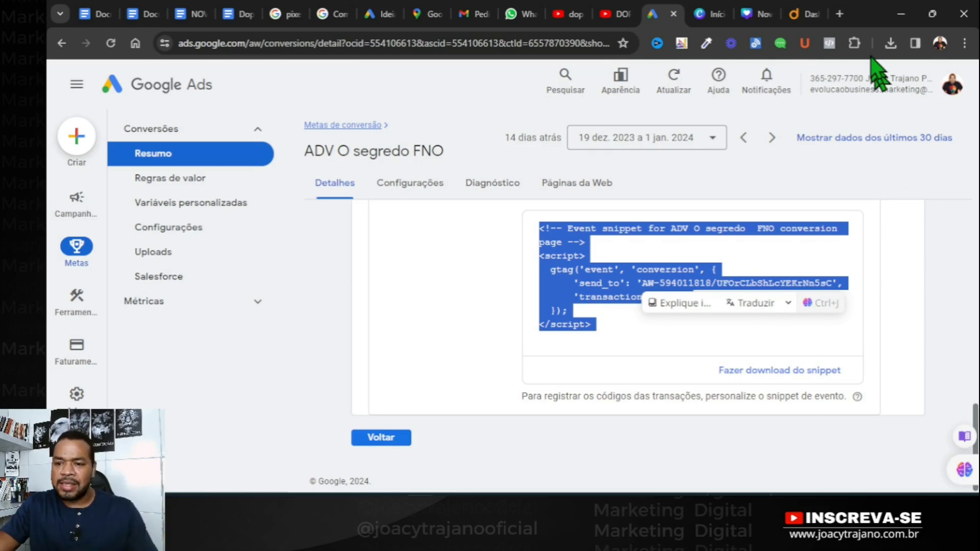
Step: Switch to the browser window with Facebook and open Gerenciador de Anúncios in its own tab
click(725, 409)
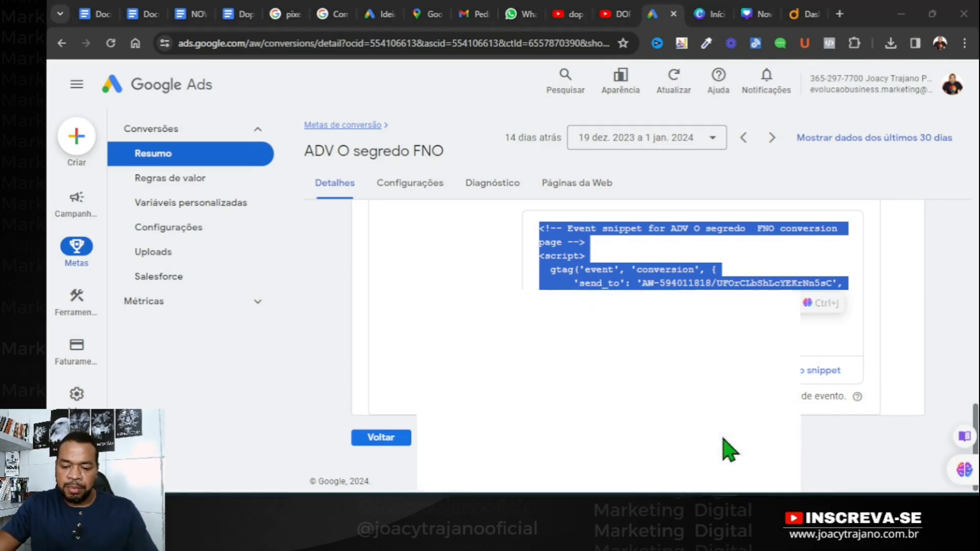
click(138, 15)
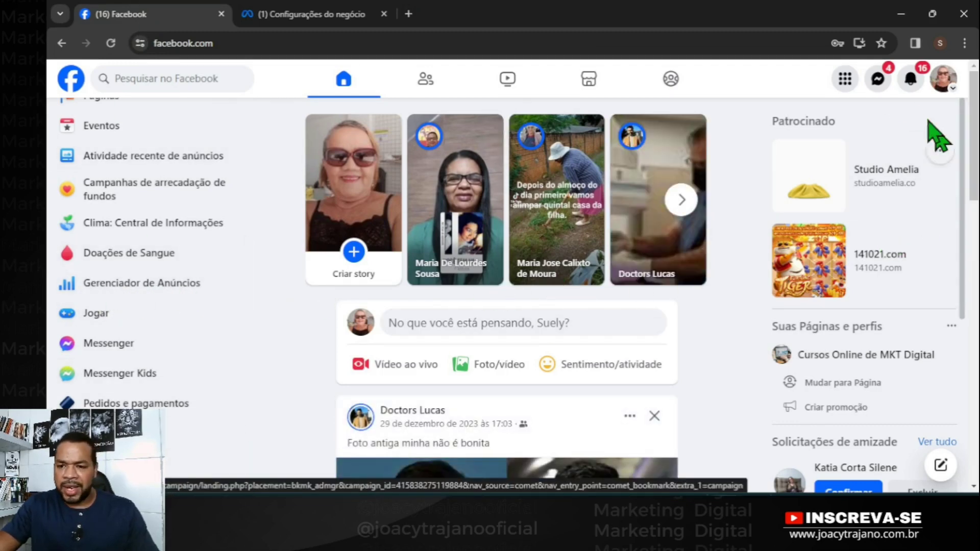
click(846, 78)
scroll(711, 284, down, 10)
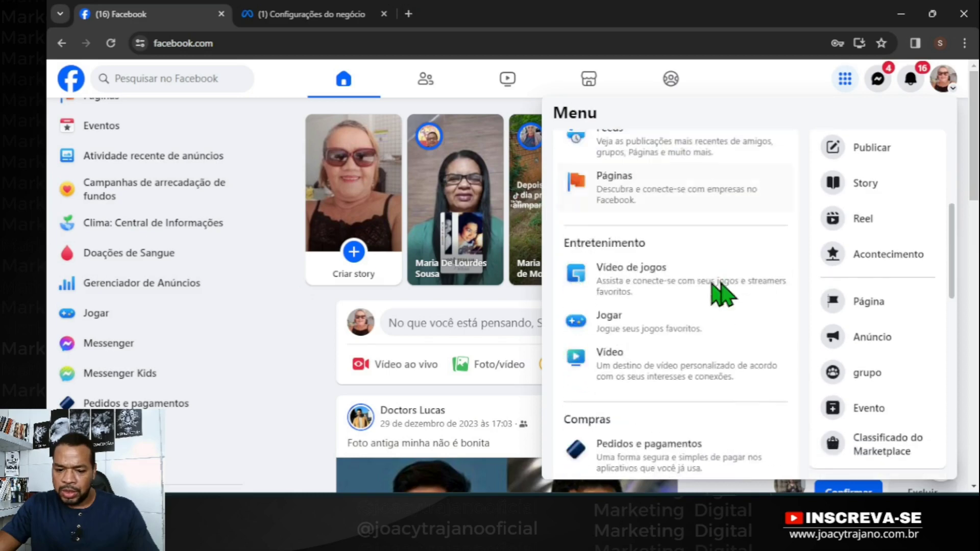
scroll(735, 280, down, 3)
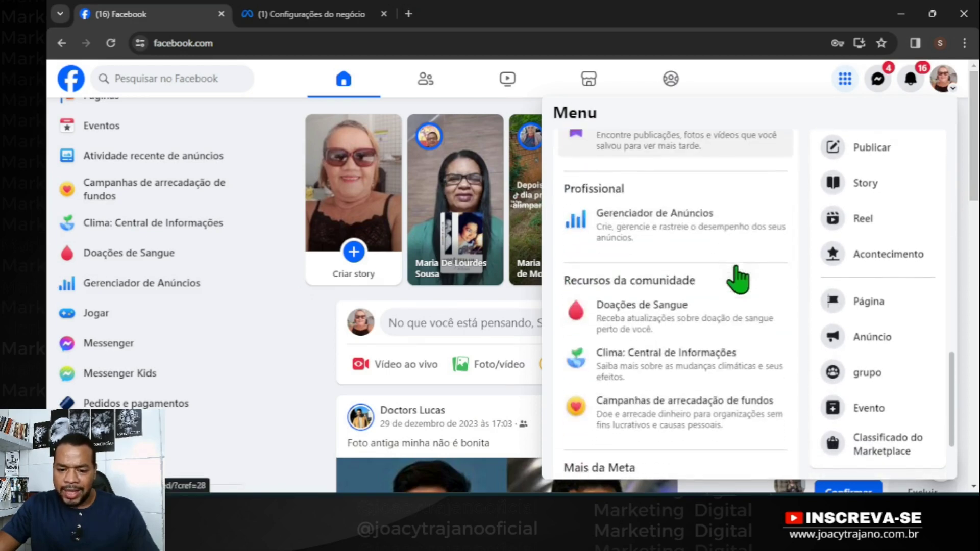
click(696, 225)
click(488, 18)
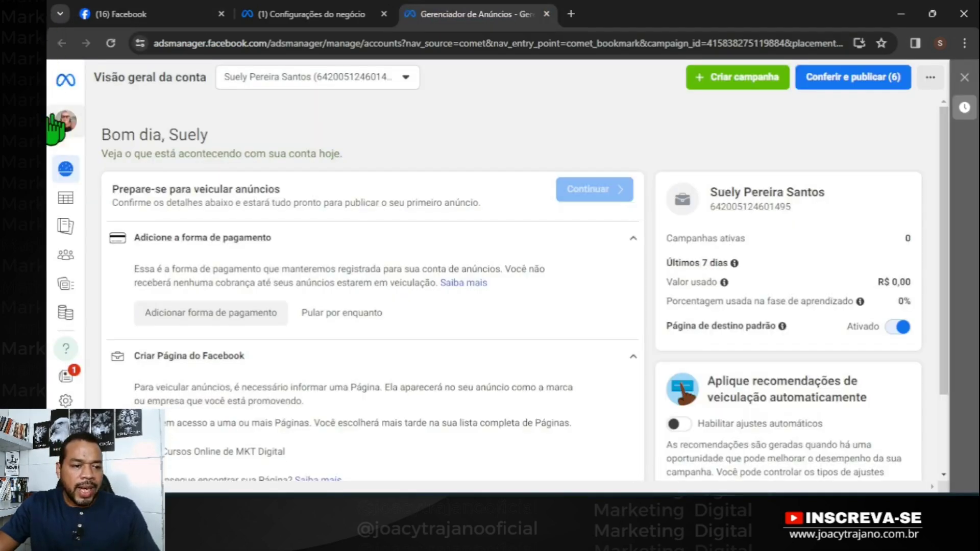
Step: Open the business settings of the Cursos Online de MKT Digital business account
click(62, 123)
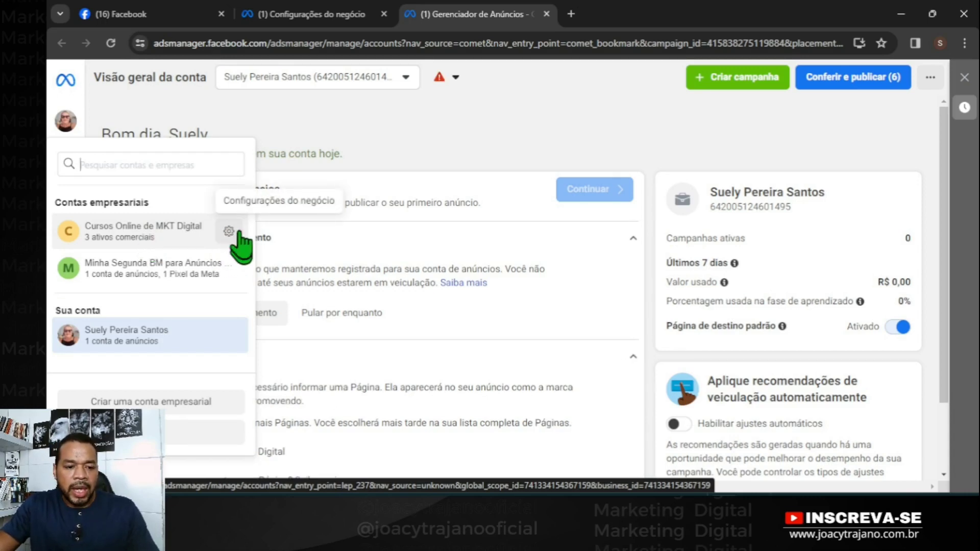
mouse_move(231, 244)
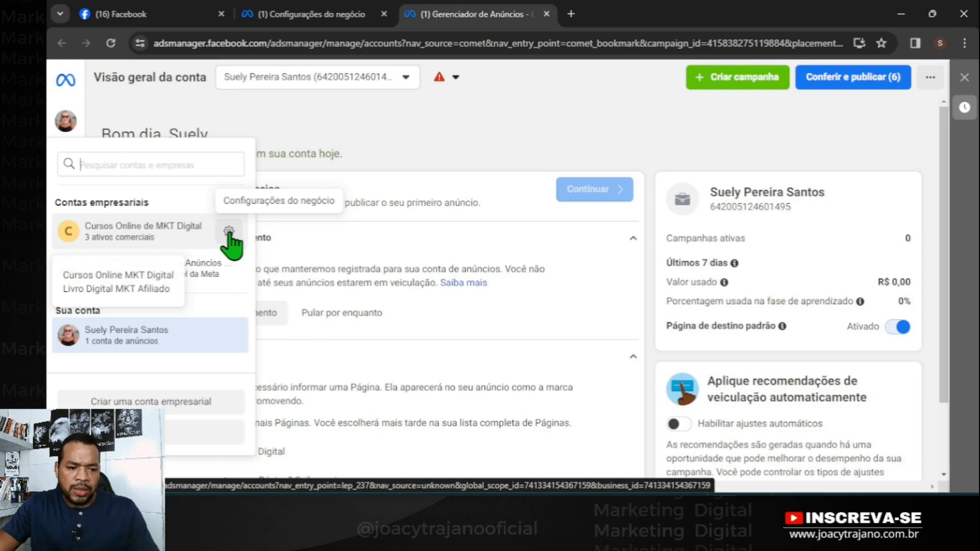
click(229, 233)
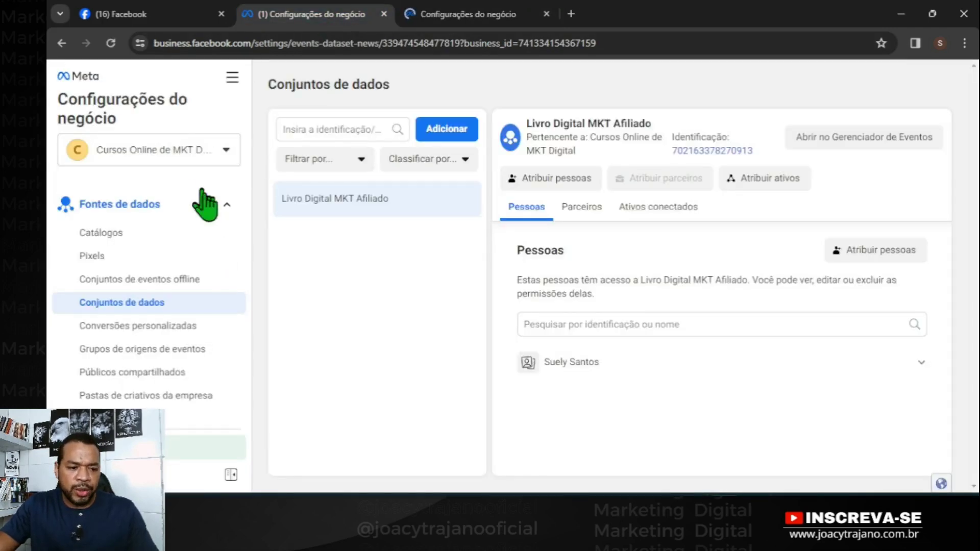
Step: Under Fontes de dados, check the Pixels page and display the Livro Digital MKT Afiliado dataset in Conjuntos de dados
scroll(215, 219, up, 5)
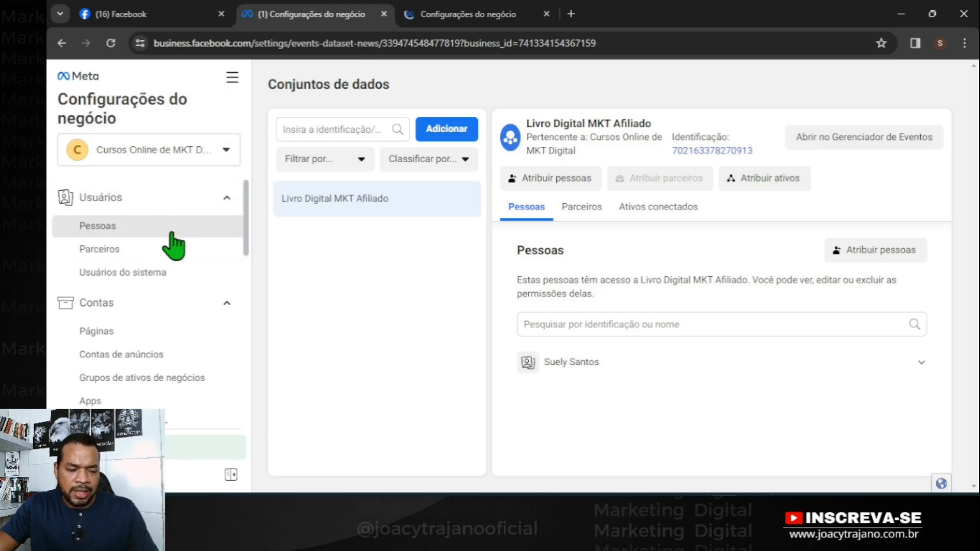
scroll(174, 230, down, 5)
click(189, 211)
click(205, 210)
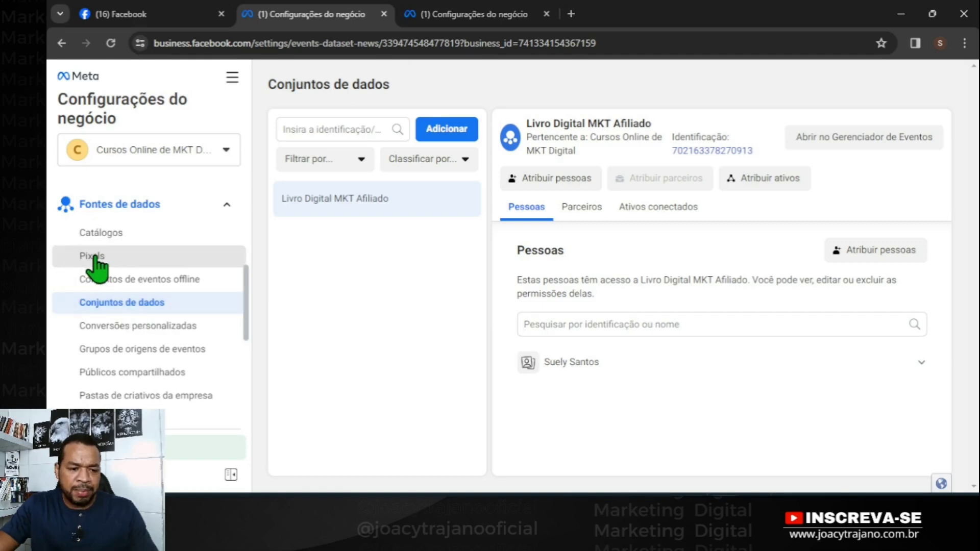
click(120, 271)
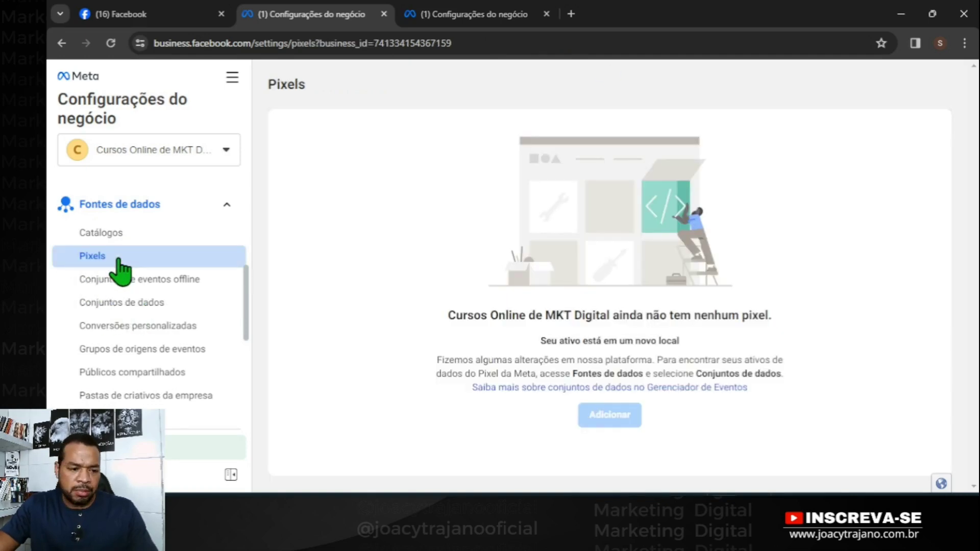
click(122, 305)
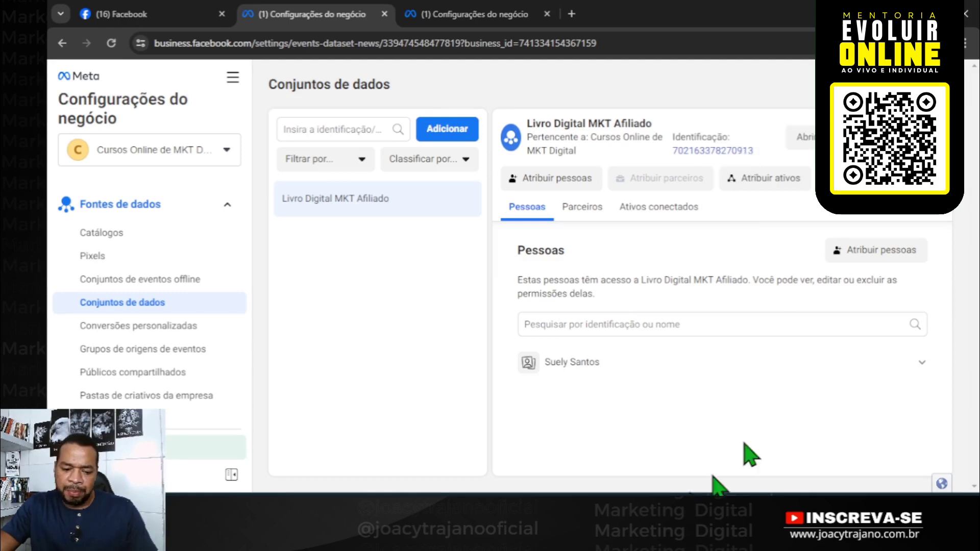
Step: Review the saved tracking codes in the notes file, return to the Google Ads browser window and open the Doppus dashboard
key(alt+Tab)
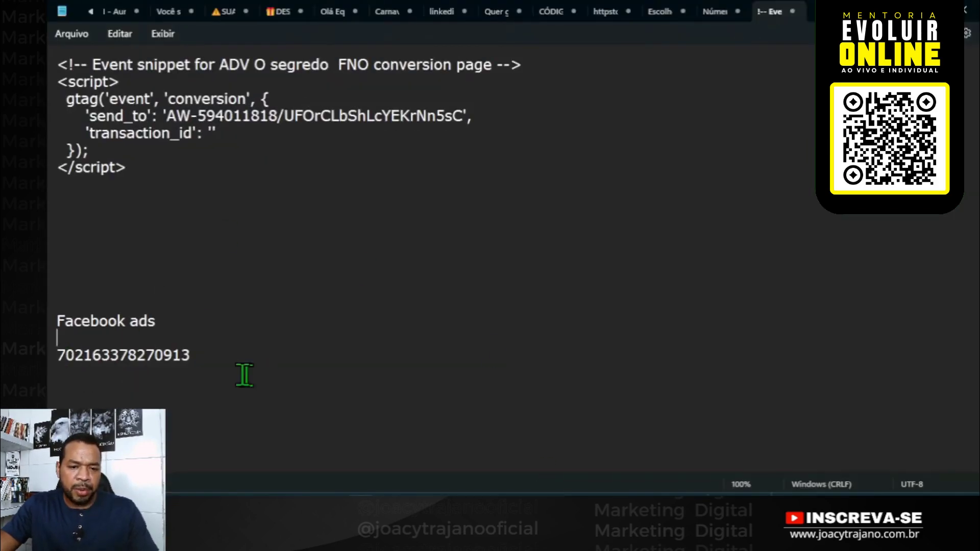
key(alt+Tab)
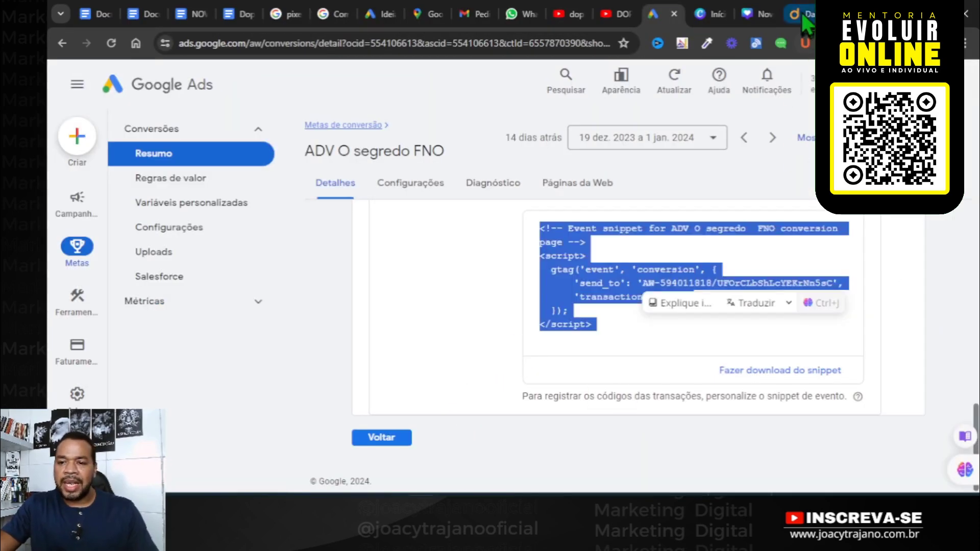
click(798, 14)
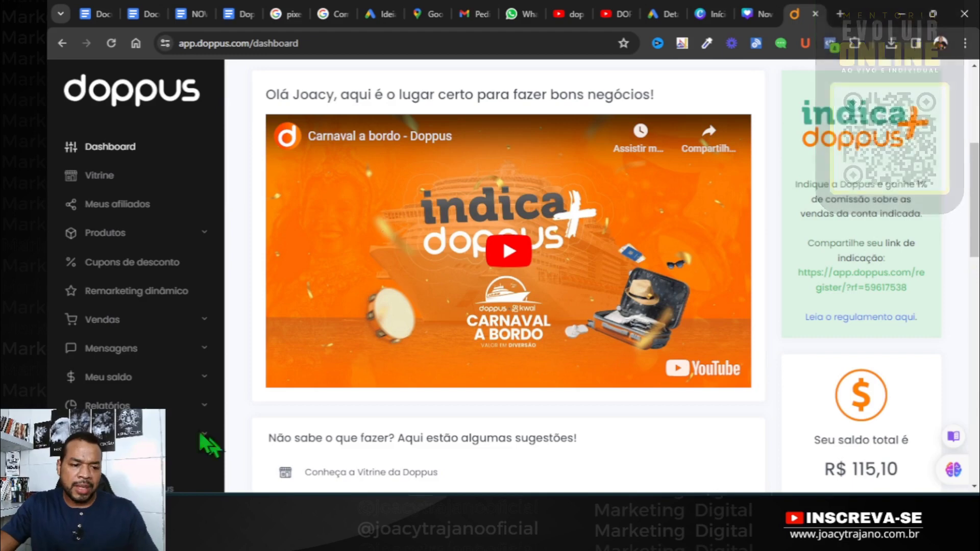
Step: Open the list of affiliated products in Doppus and show the integrations of the Clicopy Anual product
click(132, 232)
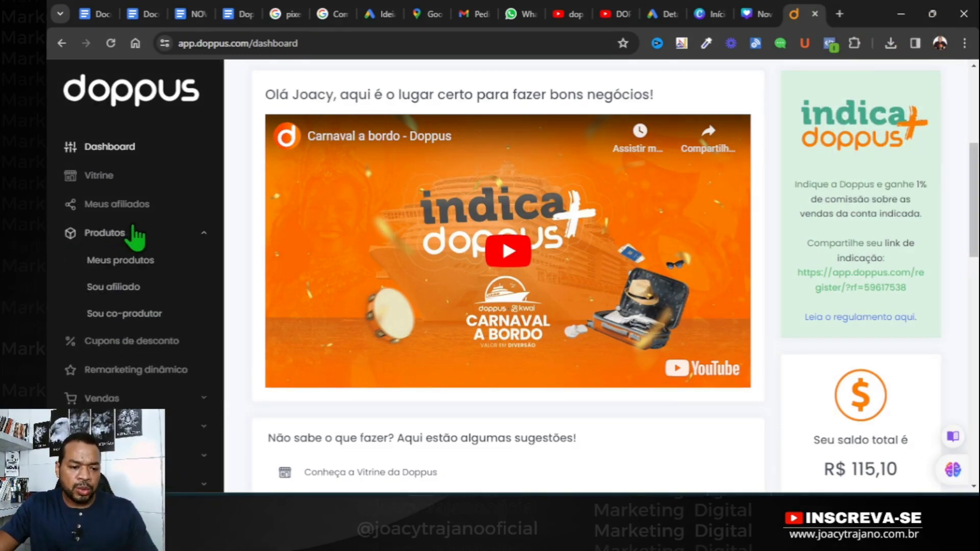
click(125, 288)
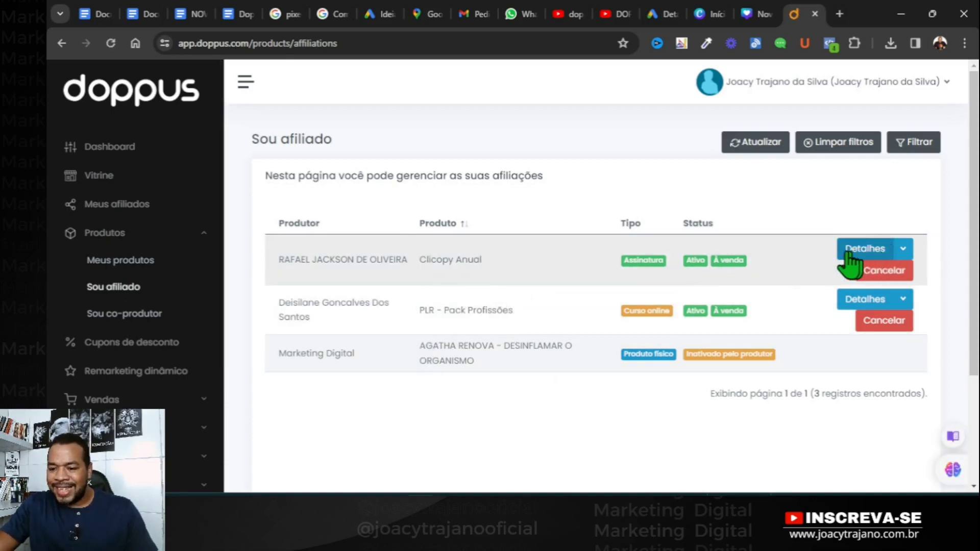
click(903, 249)
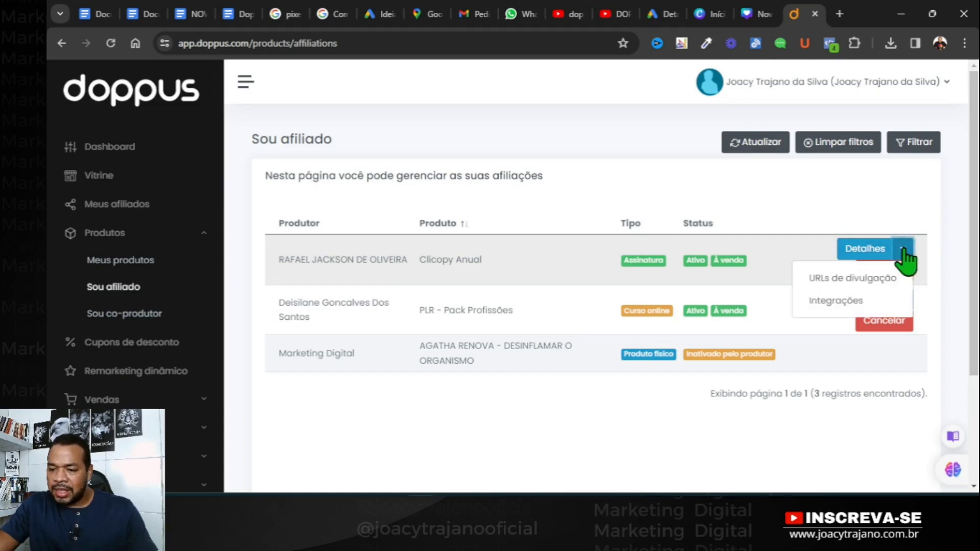
click(836, 302)
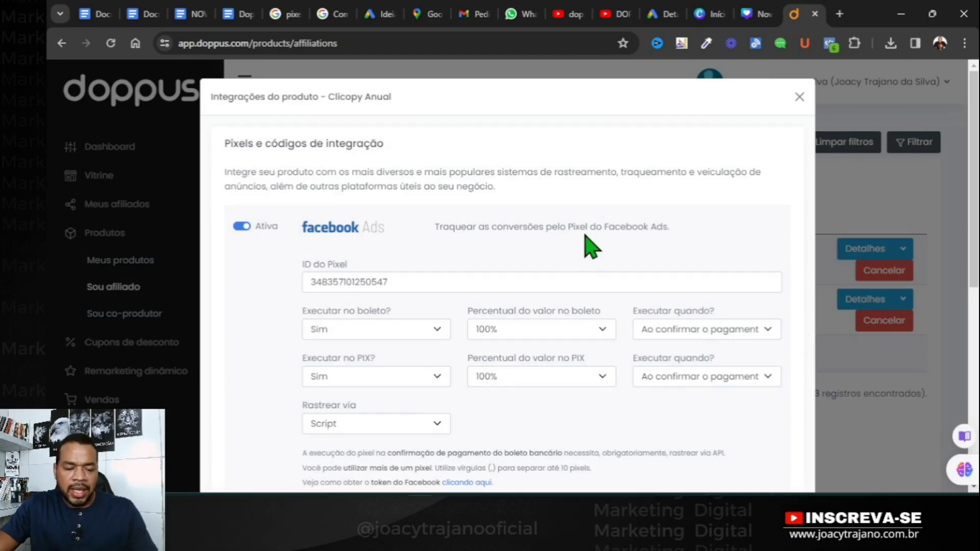
Step: Examine the Facebook Ads pixel settings and the other tracking platforms offered for Clicopy Anual, and close its integrations
scroll(475, 230, down, 8)
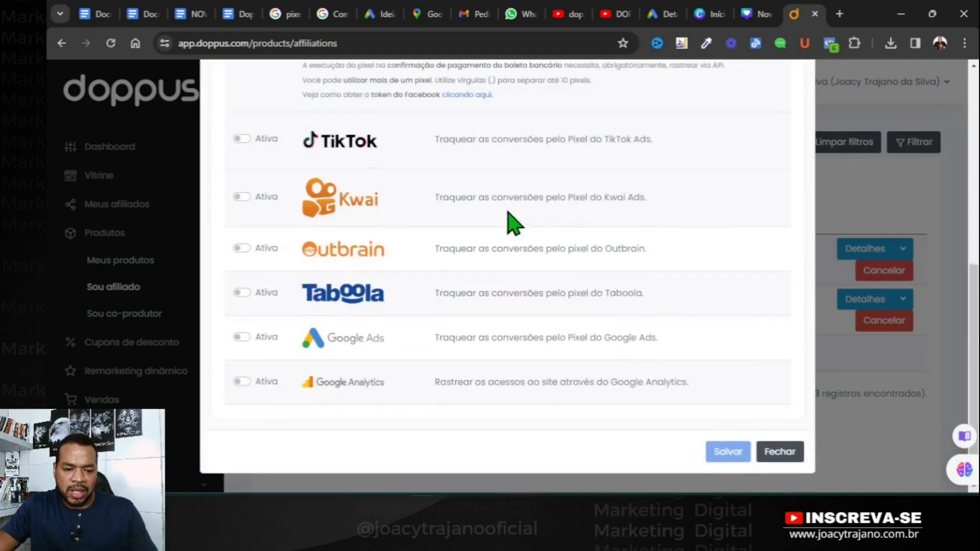
scroll(395, 373, up, 8)
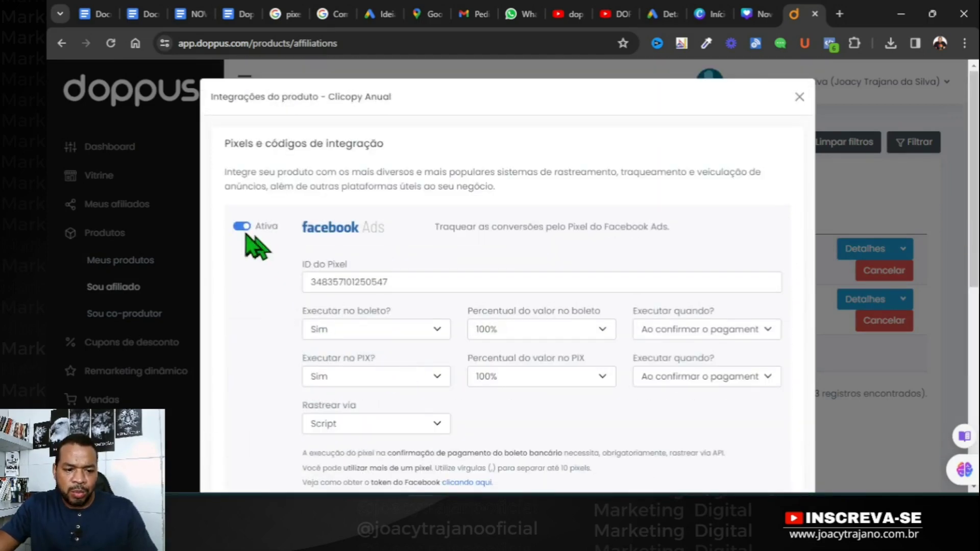
scroll(492, 338, down, 2)
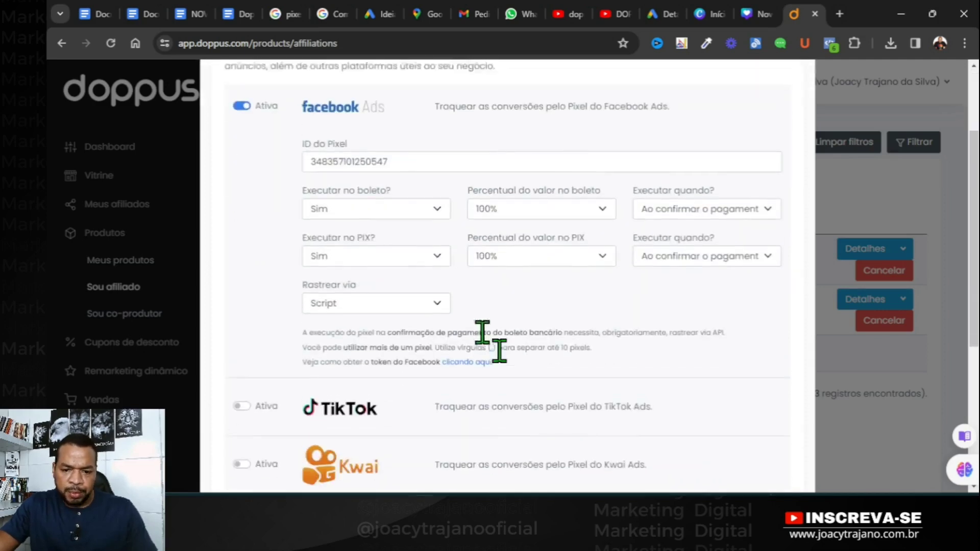
scroll(386, 319, up, 2)
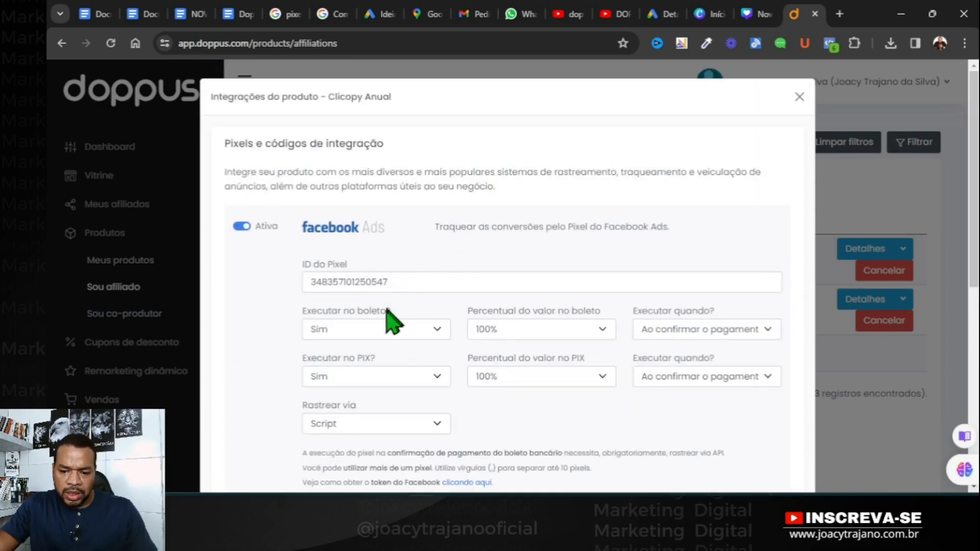
click(798, 97)
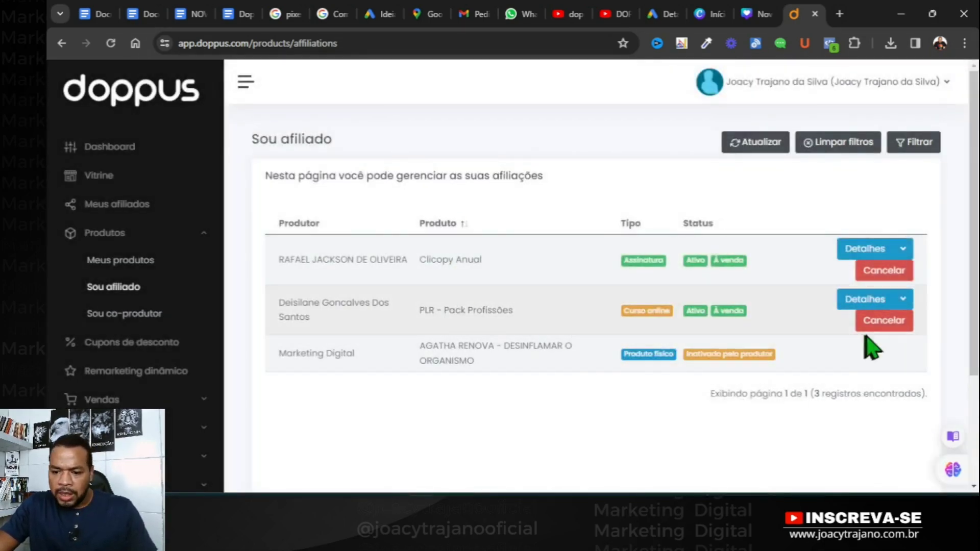
Step: Open the integrations of the PLR - Pack Profissões product and activate Facebook Ads conversion tracking
click(903, 301)
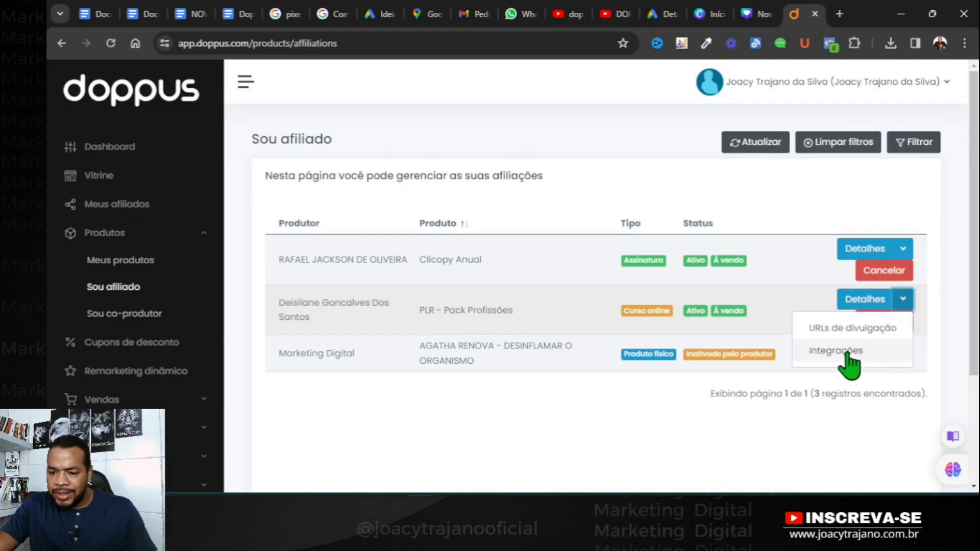
click(848, 353)
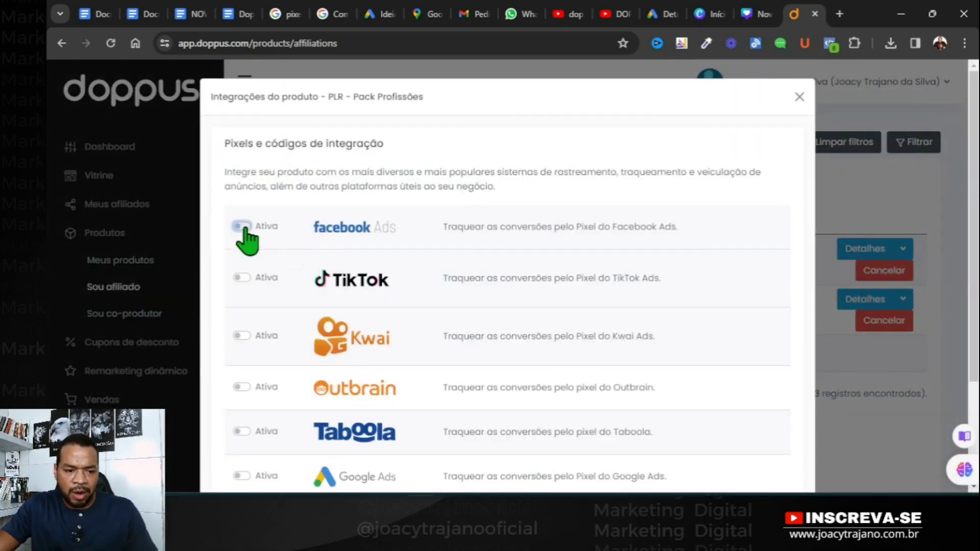
click(244, 228)
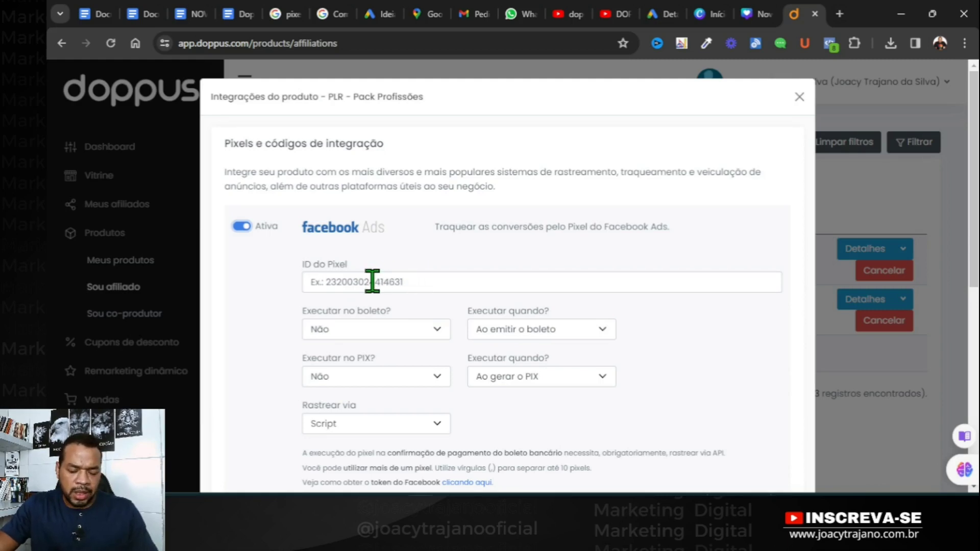
Step: Copy the Facebook Ads pixel ID from the notes file and paste it as the ID do Pixel in Doppus
key(alt+Tab)
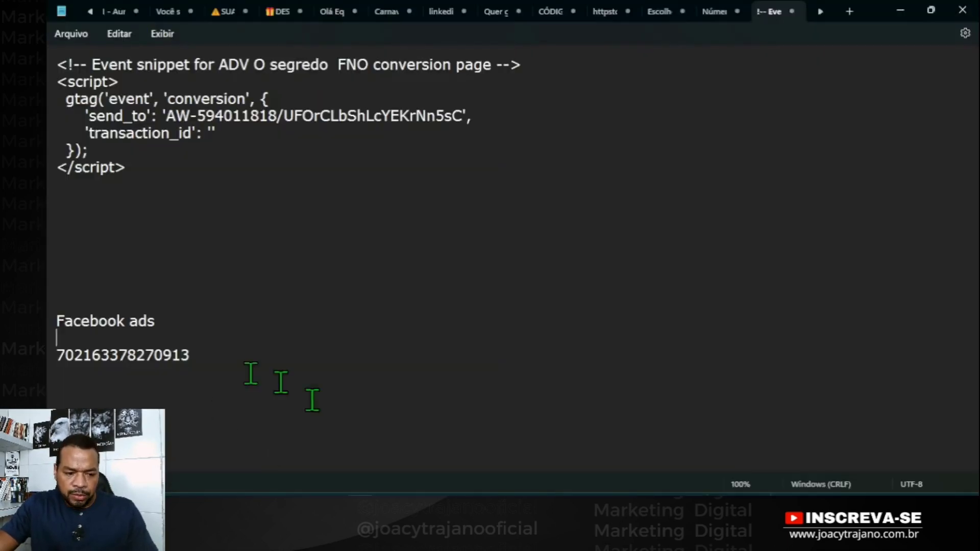
drag(207, 359, 52, 356)
key(ctrl+c)
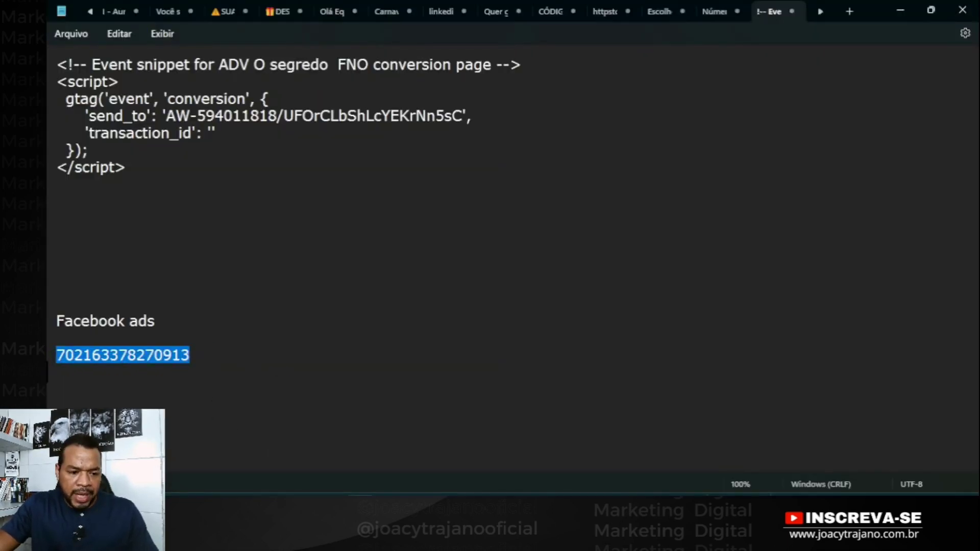
click(918, 10)
click(350, 282)
key(ctrl+v)
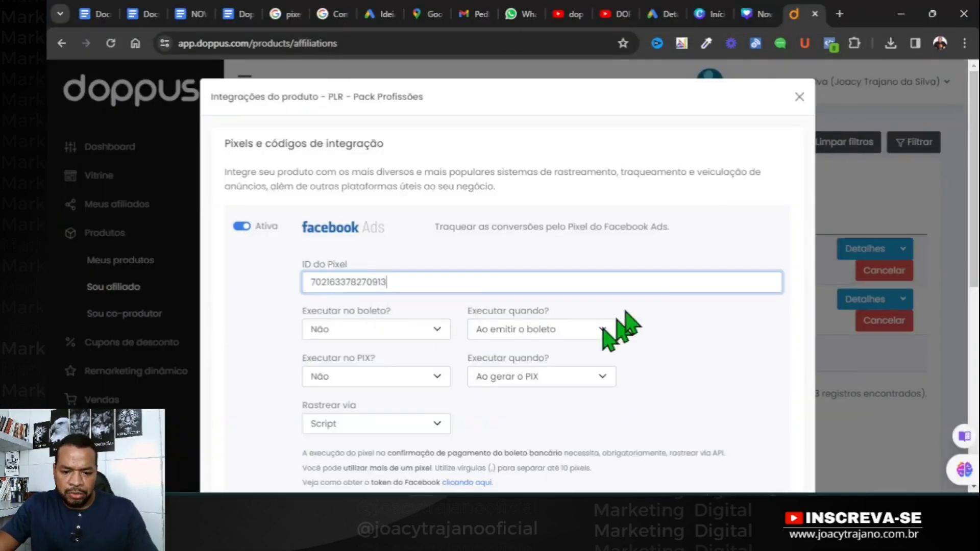
Step: Set the Facebook pixel's Executar no boleto option to Sim, executed Ao confirmar o pagamento
key(Tab)
scroll(621, 332, down, 1)
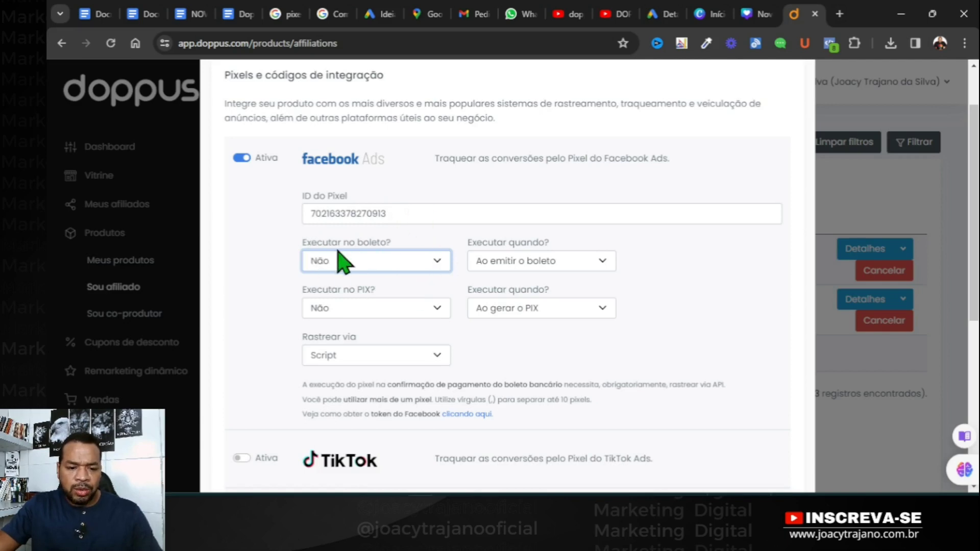
click(438, 261)
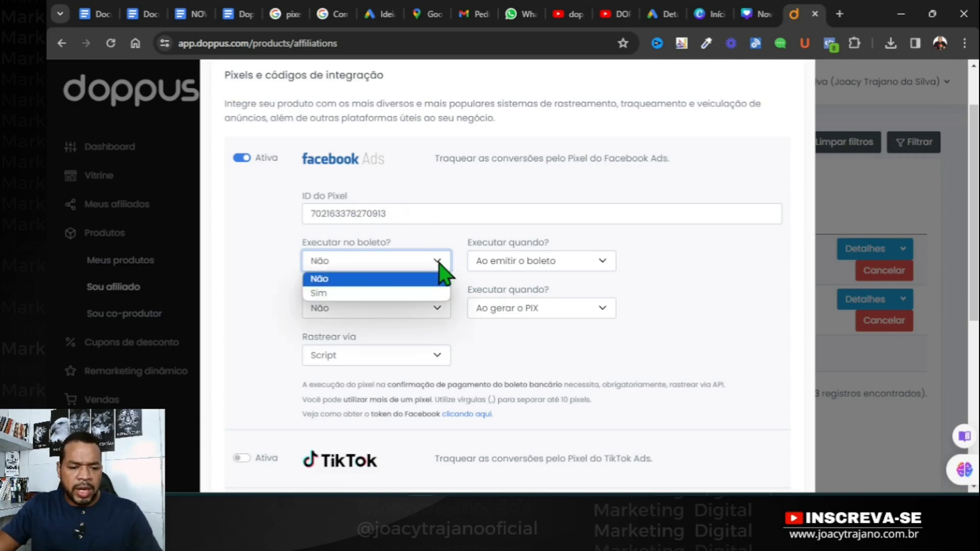
click(374, 294)
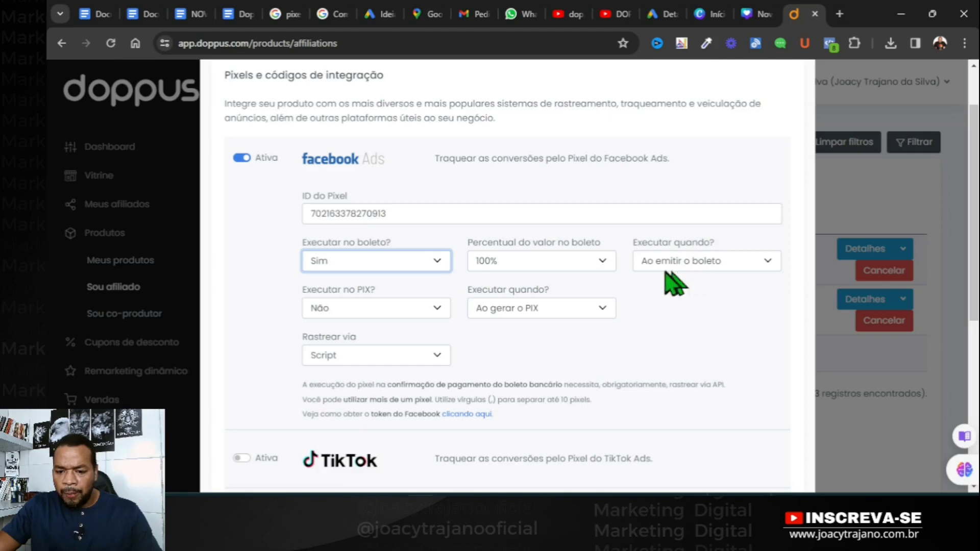
click(769, 262)
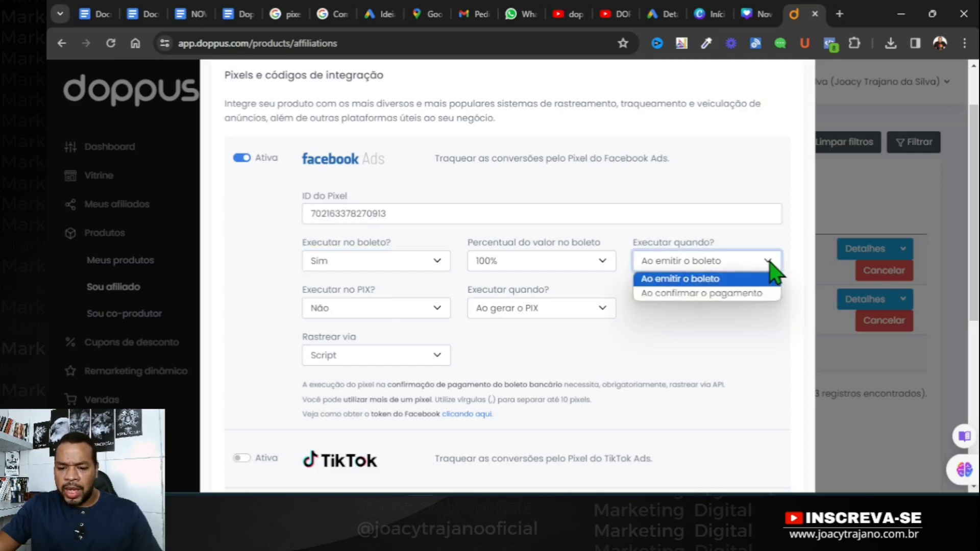
click(698, 294)
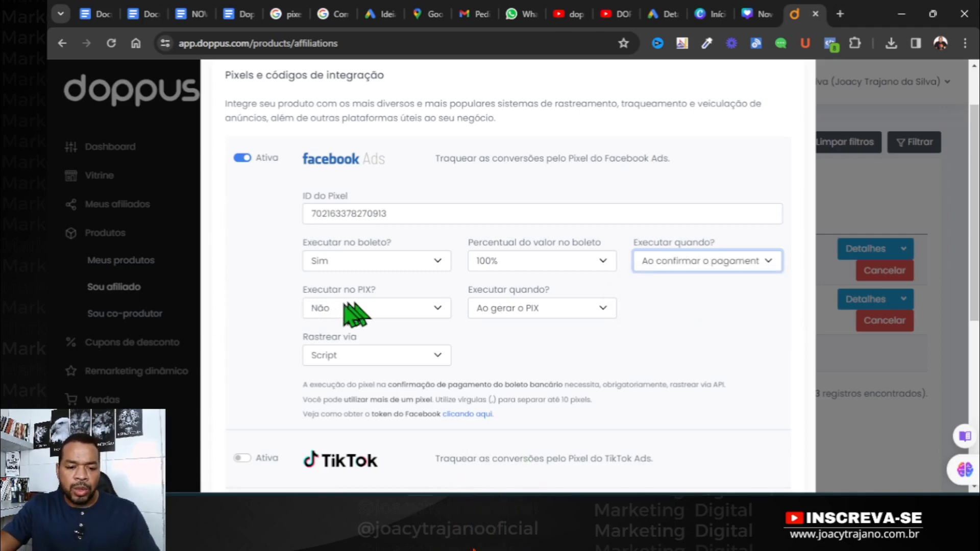
Step: Set Executar no PIX to Sim, executed Ao confirmar o pagamento, and keep Rastrear via on Script
click(426, 307)
click(347, 341)
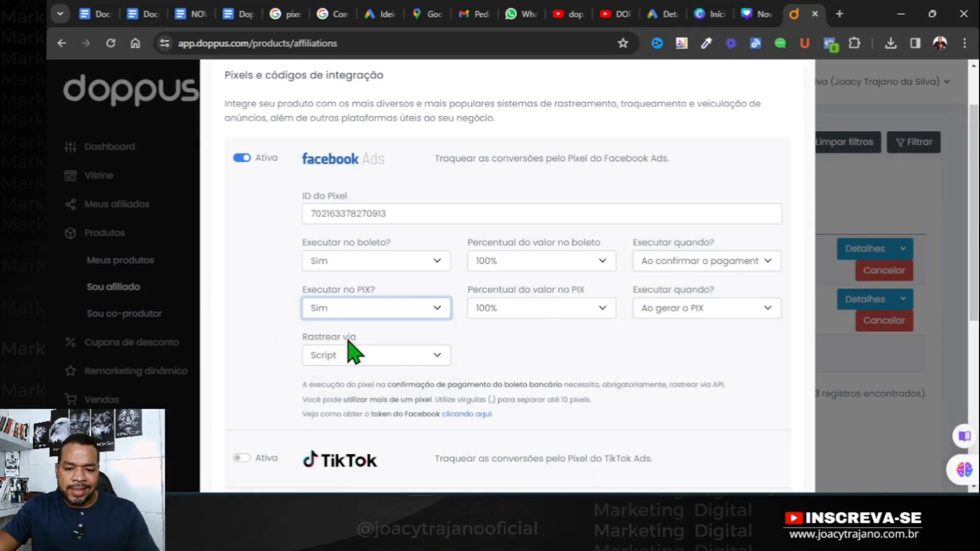
click(765, 311)
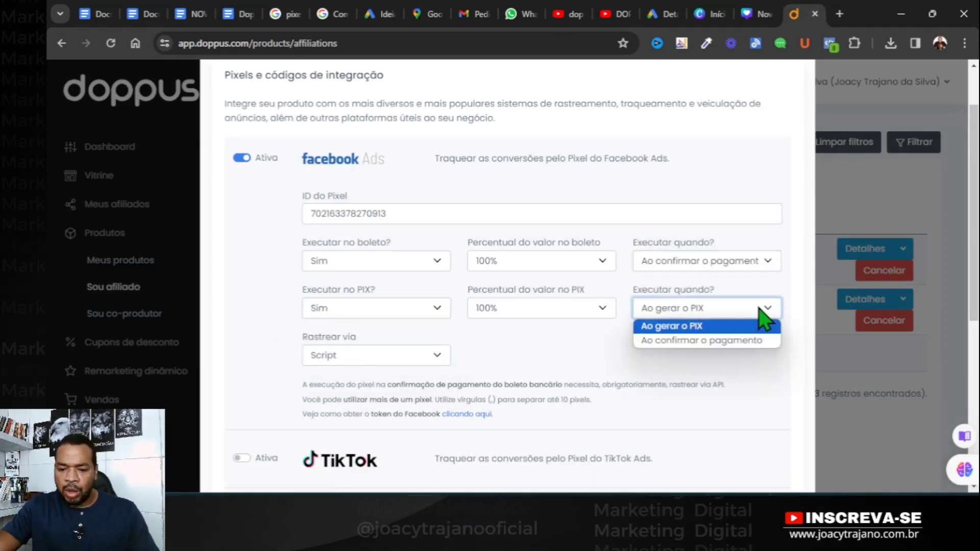
click(707, 341)
scroll(416, 288, down, 1)
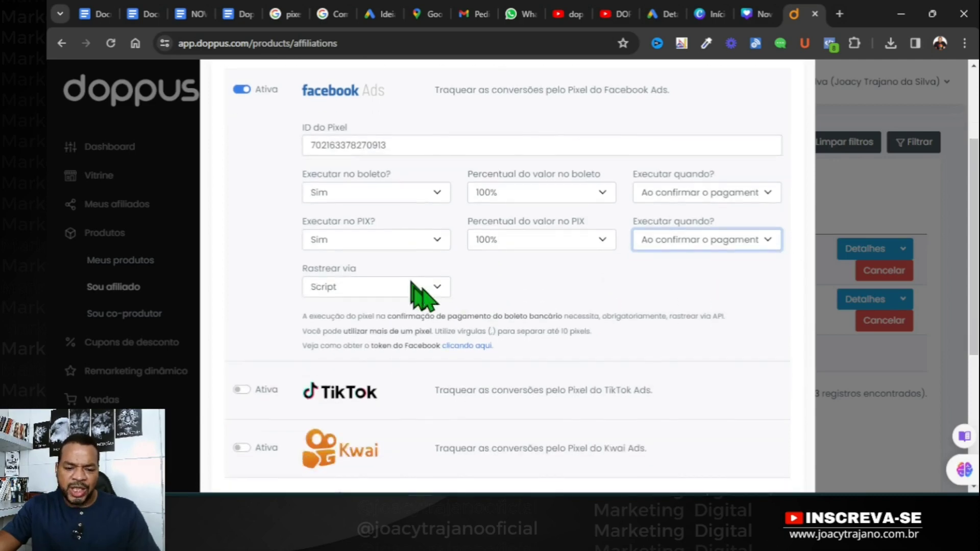
click(437, 291)
click(443, 289)
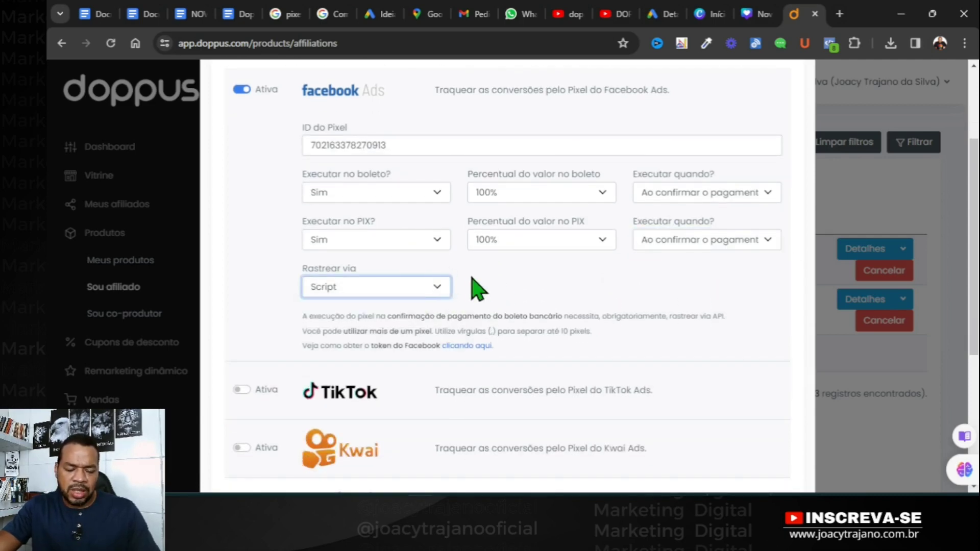
scroll(542, 275, up, 2)
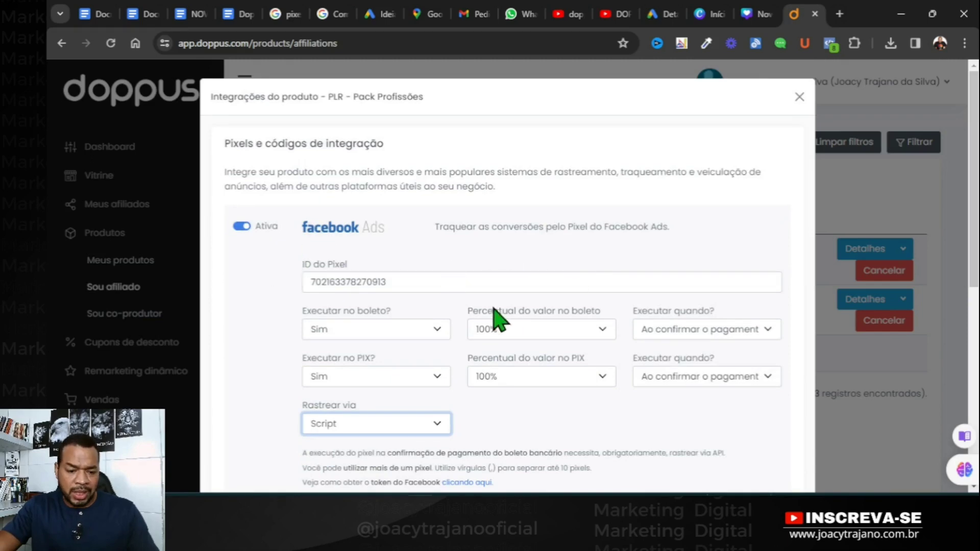
Step: Activate Google Ads conversion tracking for PLR - Pack Profissões and bring its conversion fields into view
scroll(555, 277, down, 6)
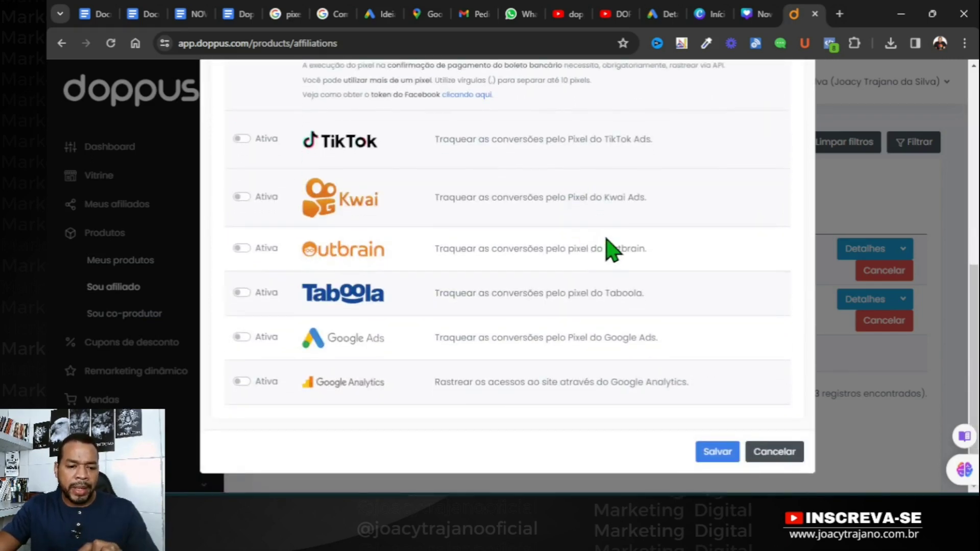
click(241, 337)
scroll(455, 291, down, 2)
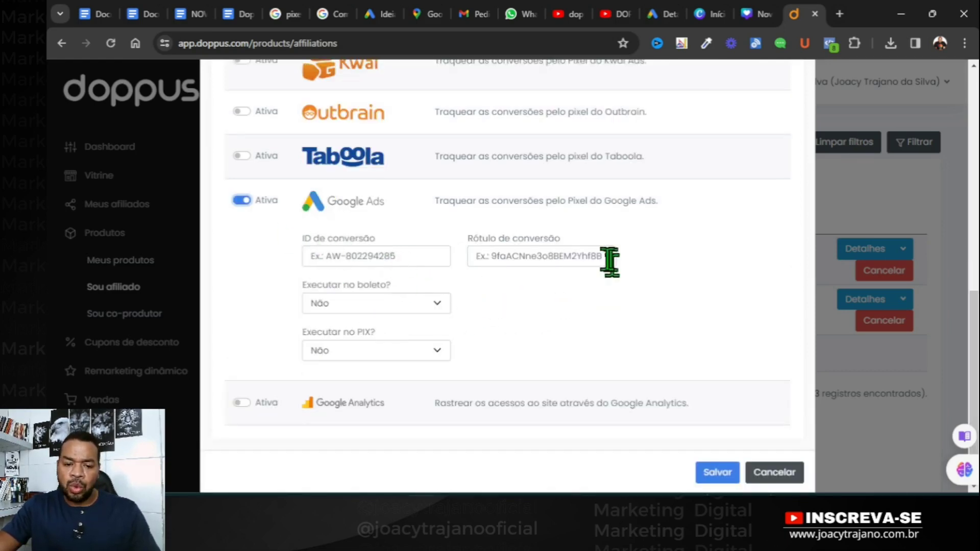
Step: Switch to the notes file and duplicate the event snippet's send_to value on an empty line below the script
key(alt+Tab)
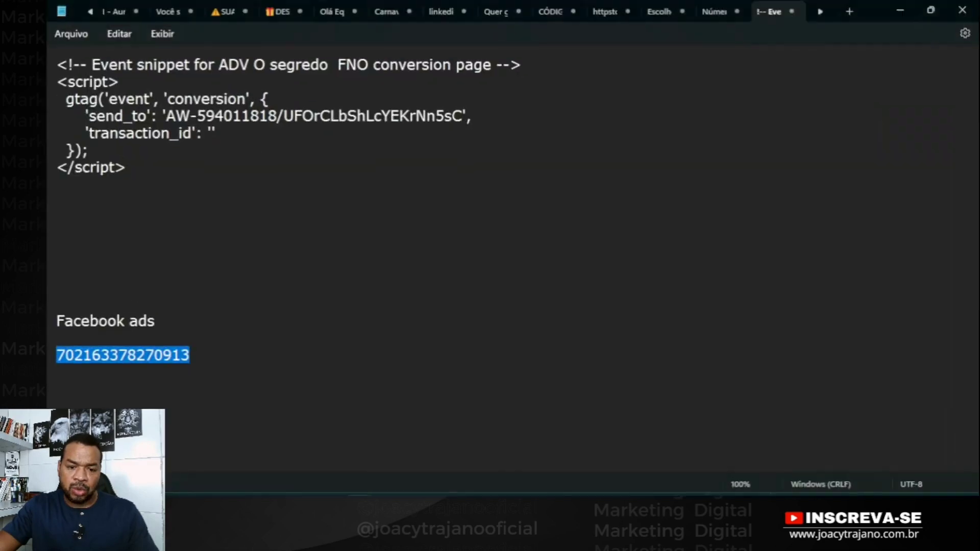
click(216, 216)
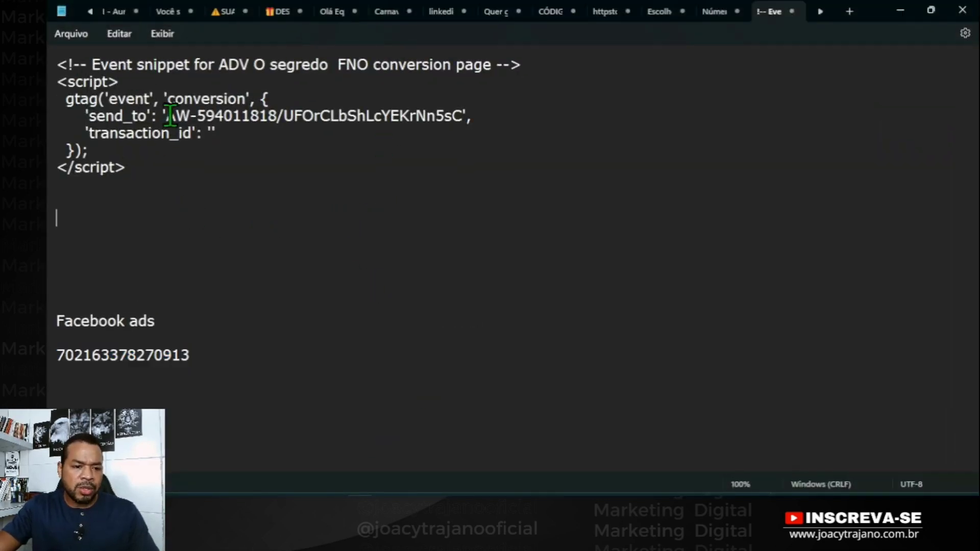
drag(171, 119, 462, 121)
key(ctrl+c)
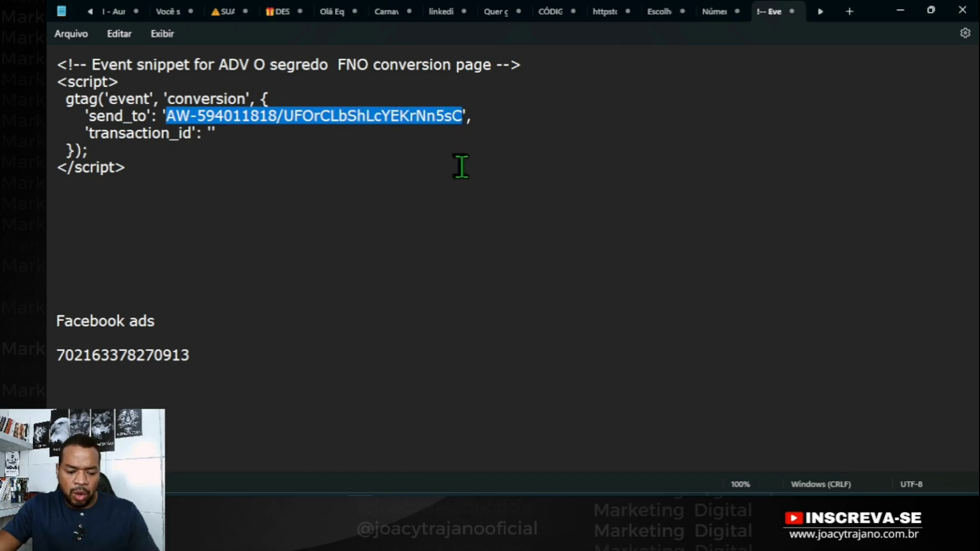
click(163, 219)
key(ctrl+v)
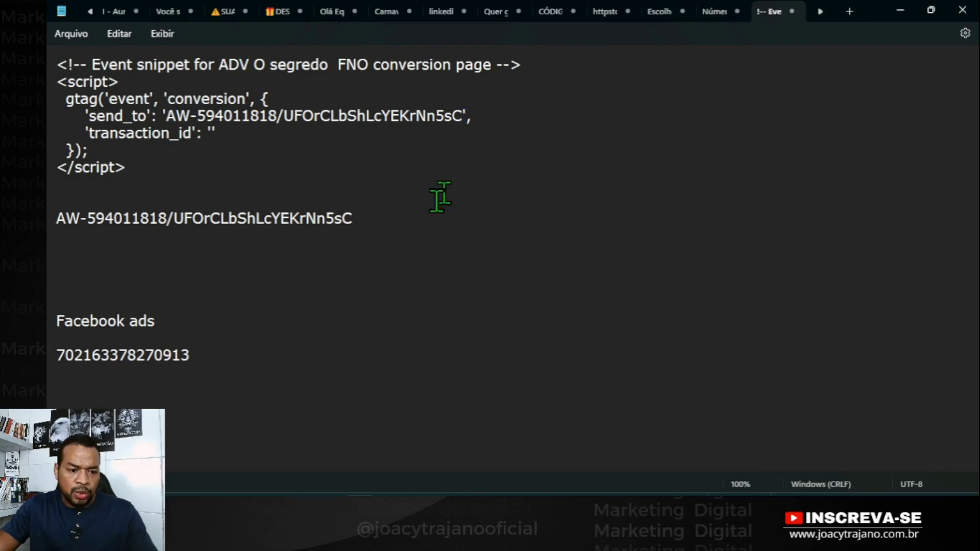
Step: Split the duplicated send_to value into conversion ID and conversion label on separate lines, removing the slash
click(53, 226)
drag(56, 219, 152, 221)
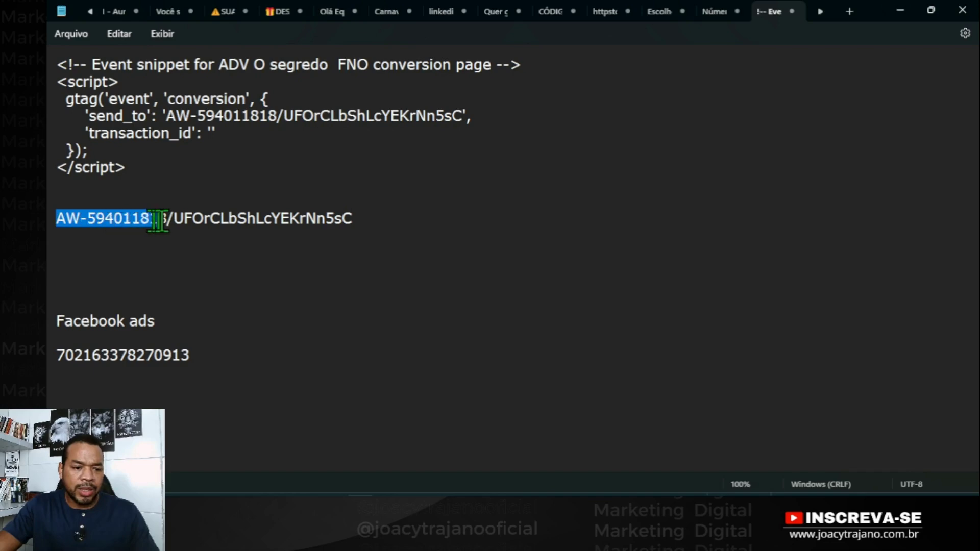
click(164, 223)
key(Return)
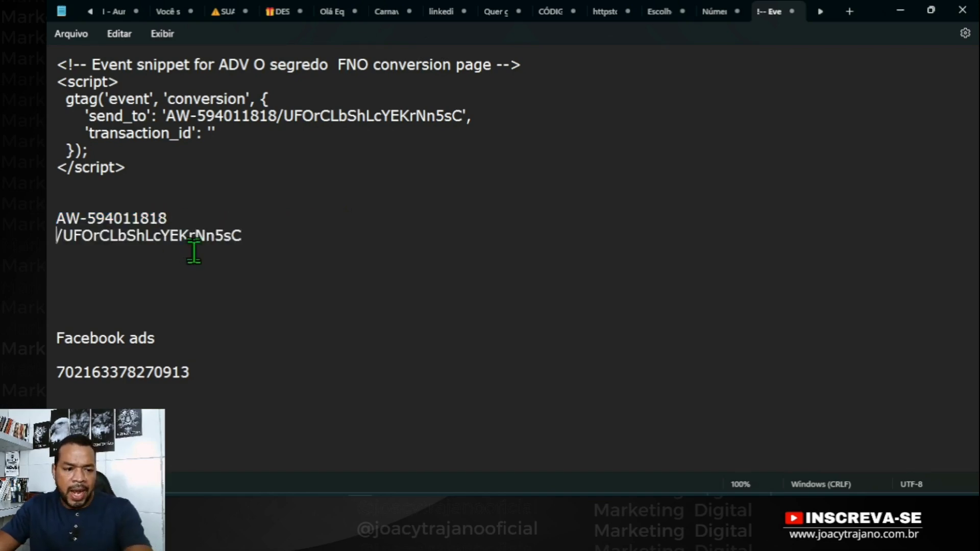
key(Delete)
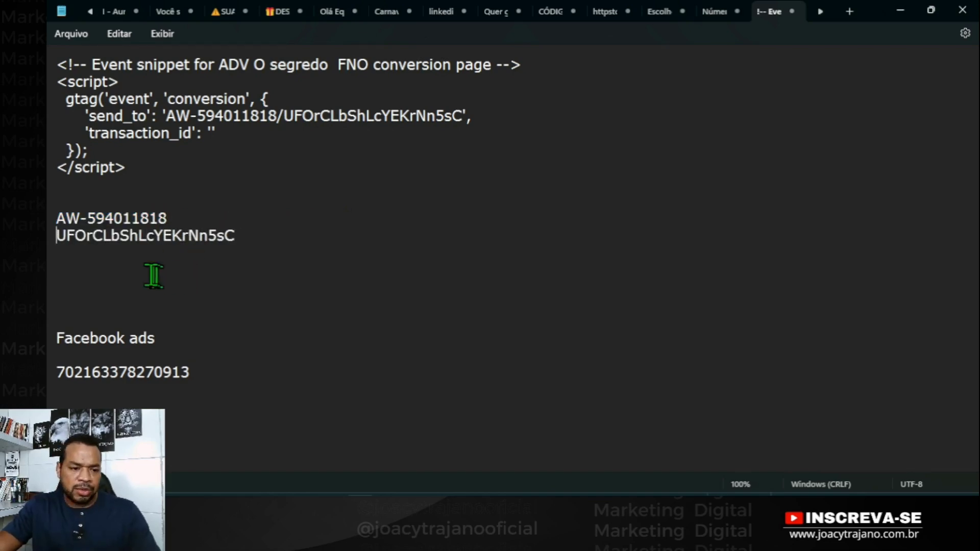
Step: Copy the conversion ID from the notes file and enter it as the Google Ads ID de conversão on the Doppus page
drag(57, 219, 163, 218)
key(ctrl+c)
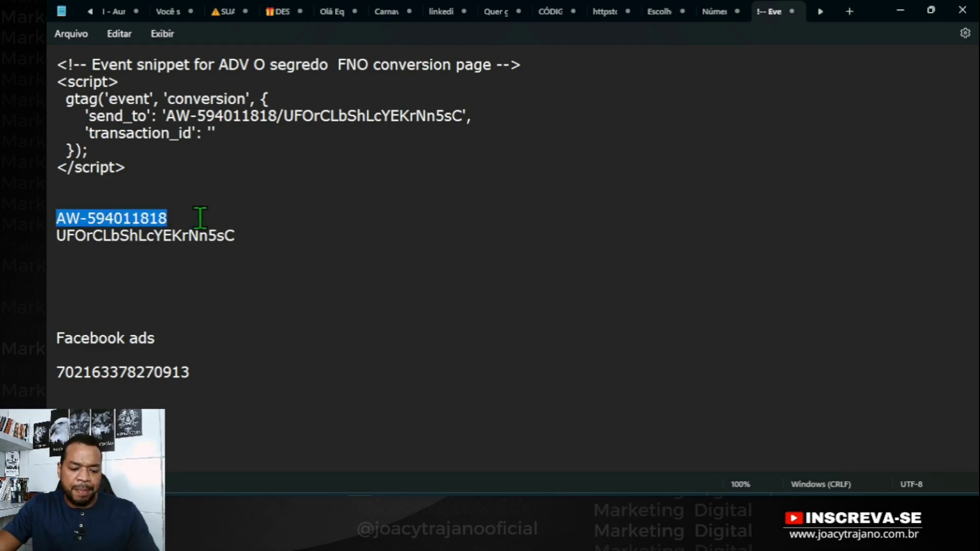
key(alt+Tab)
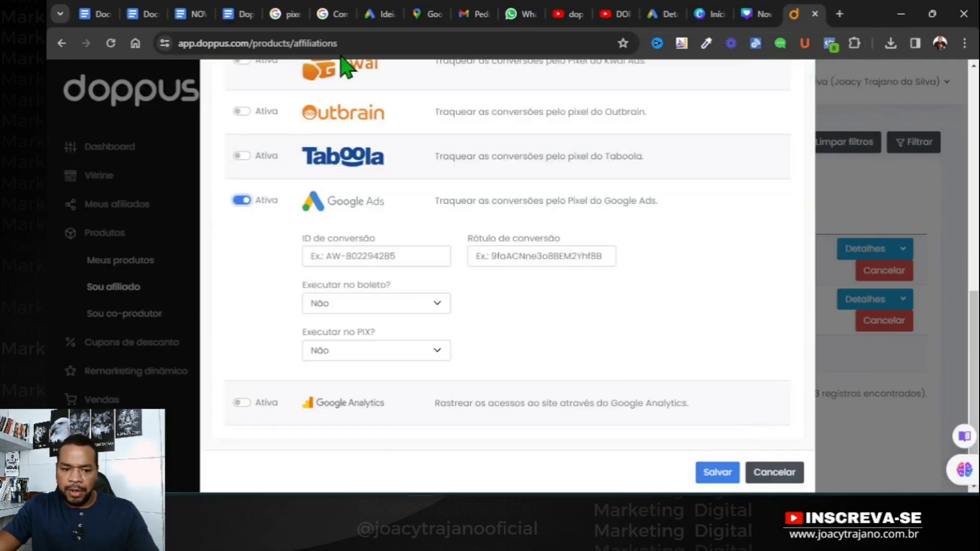
click(336, 253)
key(ctrl+v)
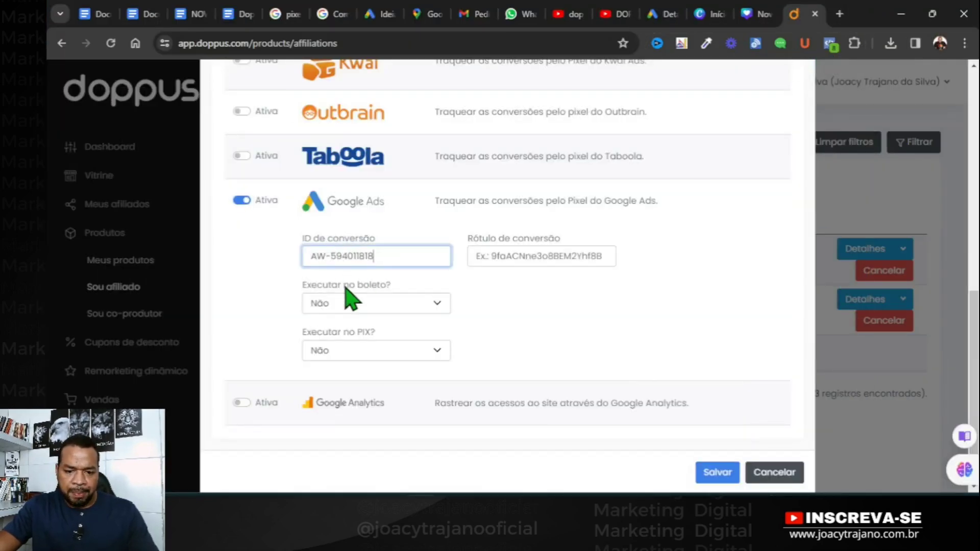
Step: Copy the conversion label from the notes file into the Google Ads Rótulo de conversão on Doppus, minimizing the notes window
key(alt+Tab)
drag(56, 236, 291, 241)
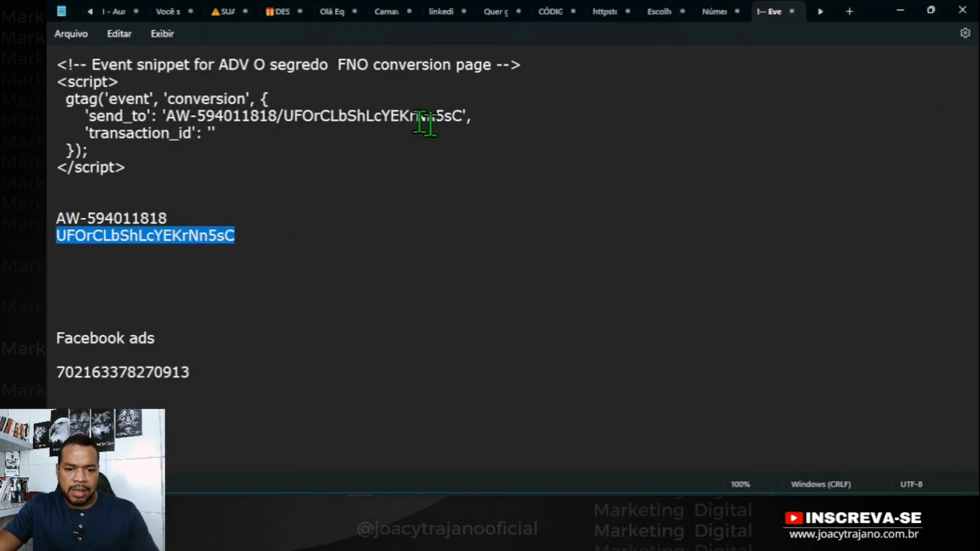
click(901, 10)
click(538, 257)
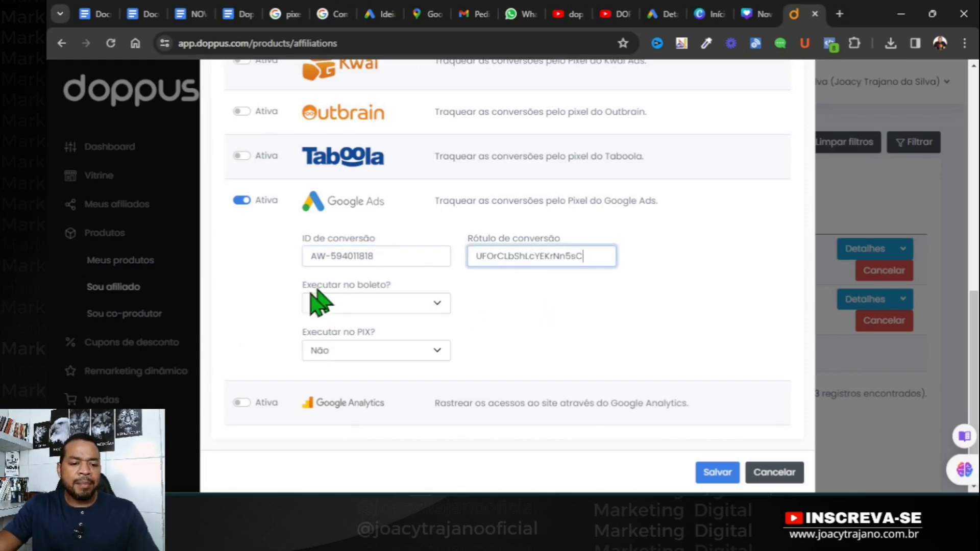
Step: Set Google Ads Executar no boleto to Sim and keep Percentual do valor no boleto at 100%
click(433, 306)
click(431, 335)
click(605, 307)
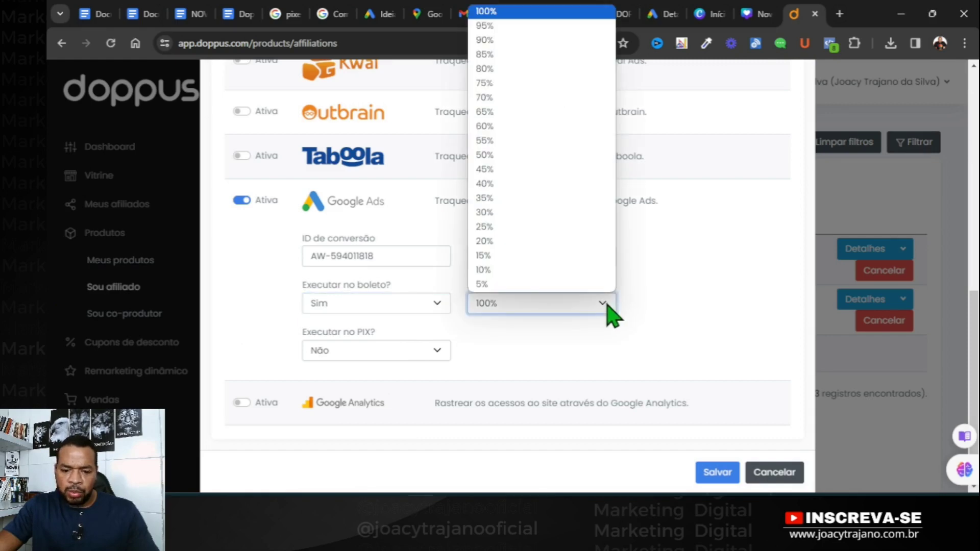
click(607, 308)
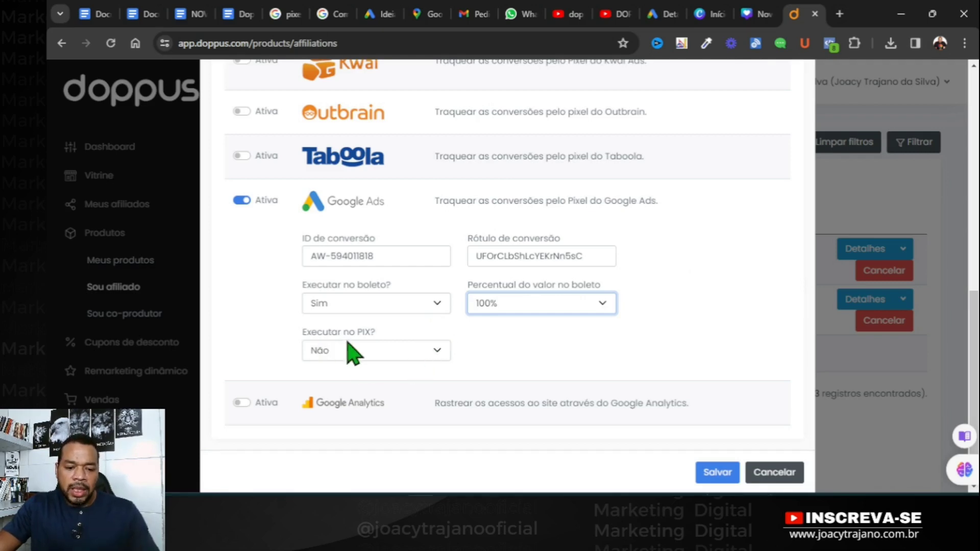
Step: Set Google Ads Executar no PIX to Sim, leaving Percentual do valor no PIX at 100%
click(439, 353)
click(409, 368)
scroll(406, 357, down, 1)
click(394, 333)
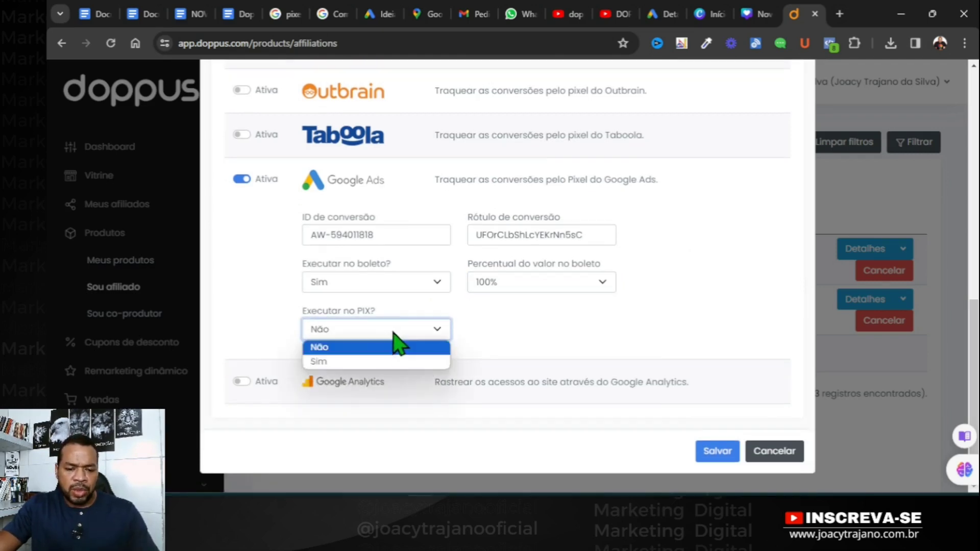
click(379, 362)
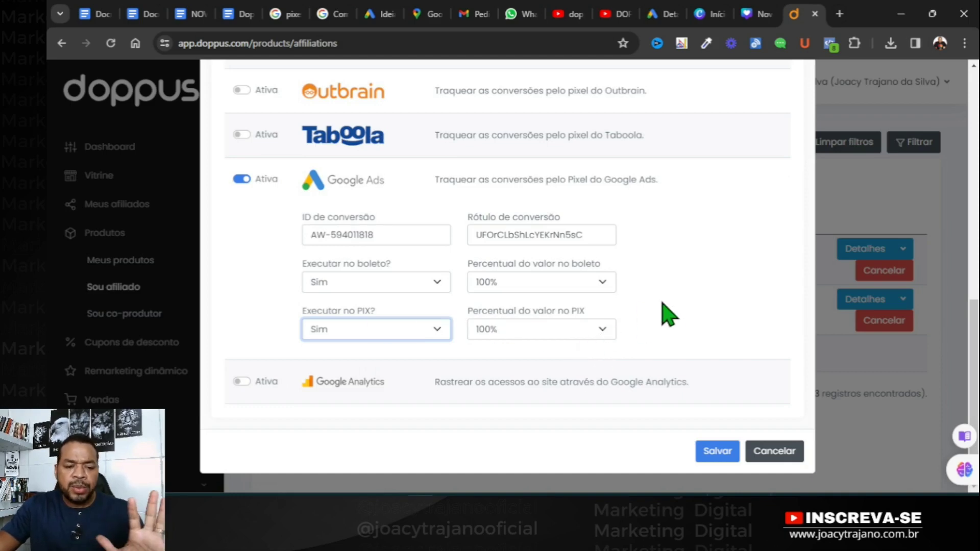
Step: Review the Facebook Ads and Google Ads settings for PLR - Pack Profissões and save the product integrations
scroll(674, 306, up, 10)
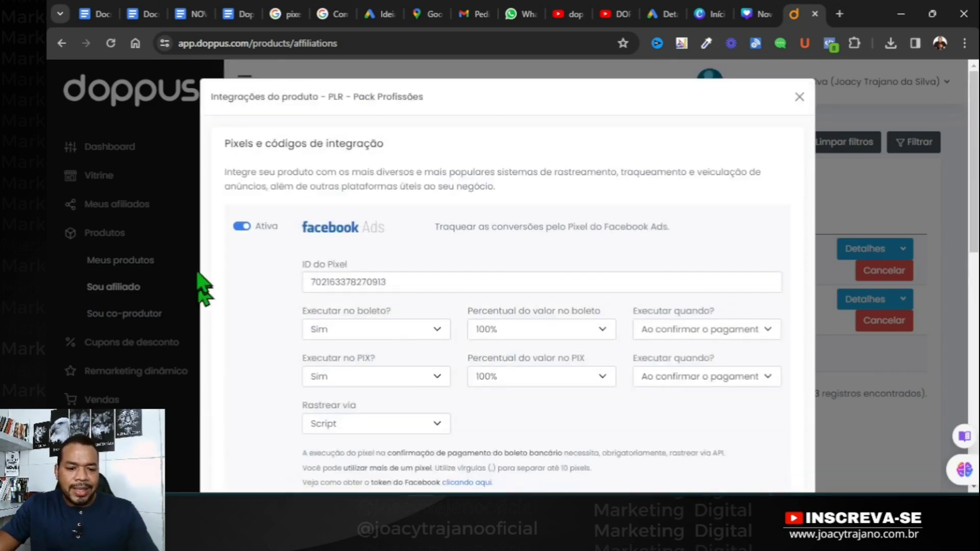
scroll(547, 271, down, 10)
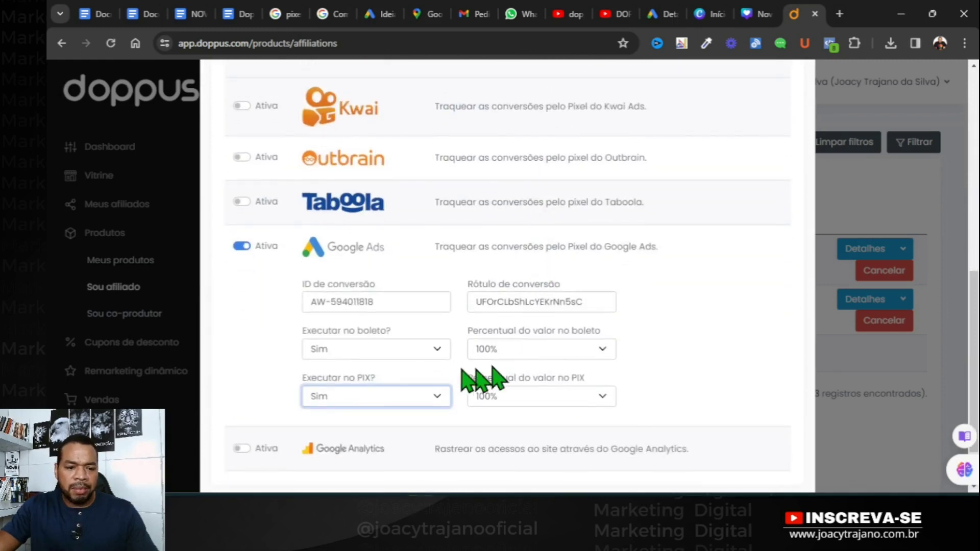
scroll(646, 388, down, 2)
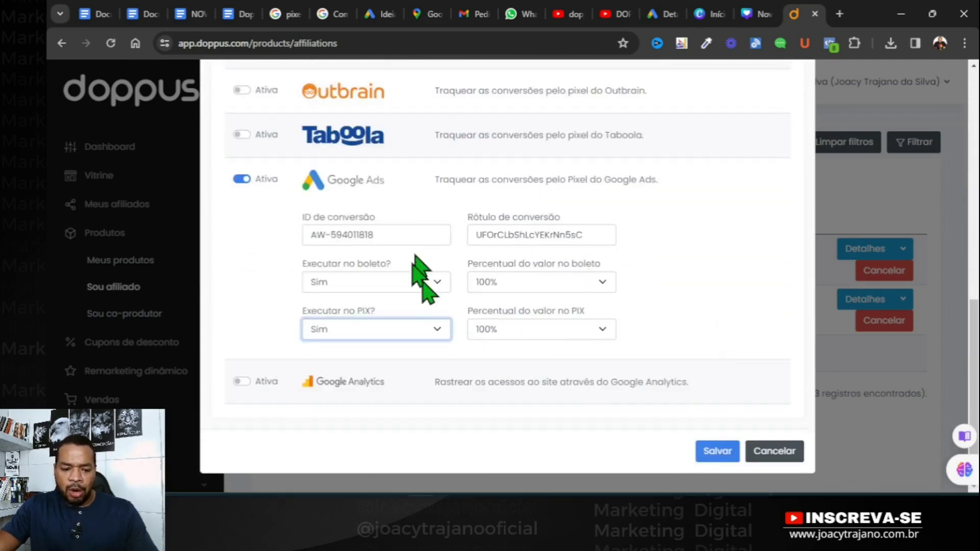
click(718, 451)
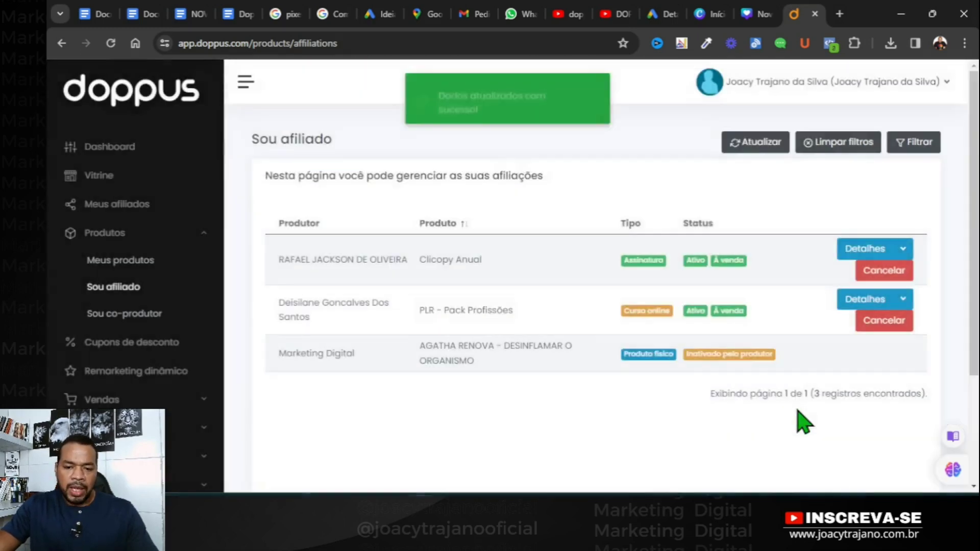